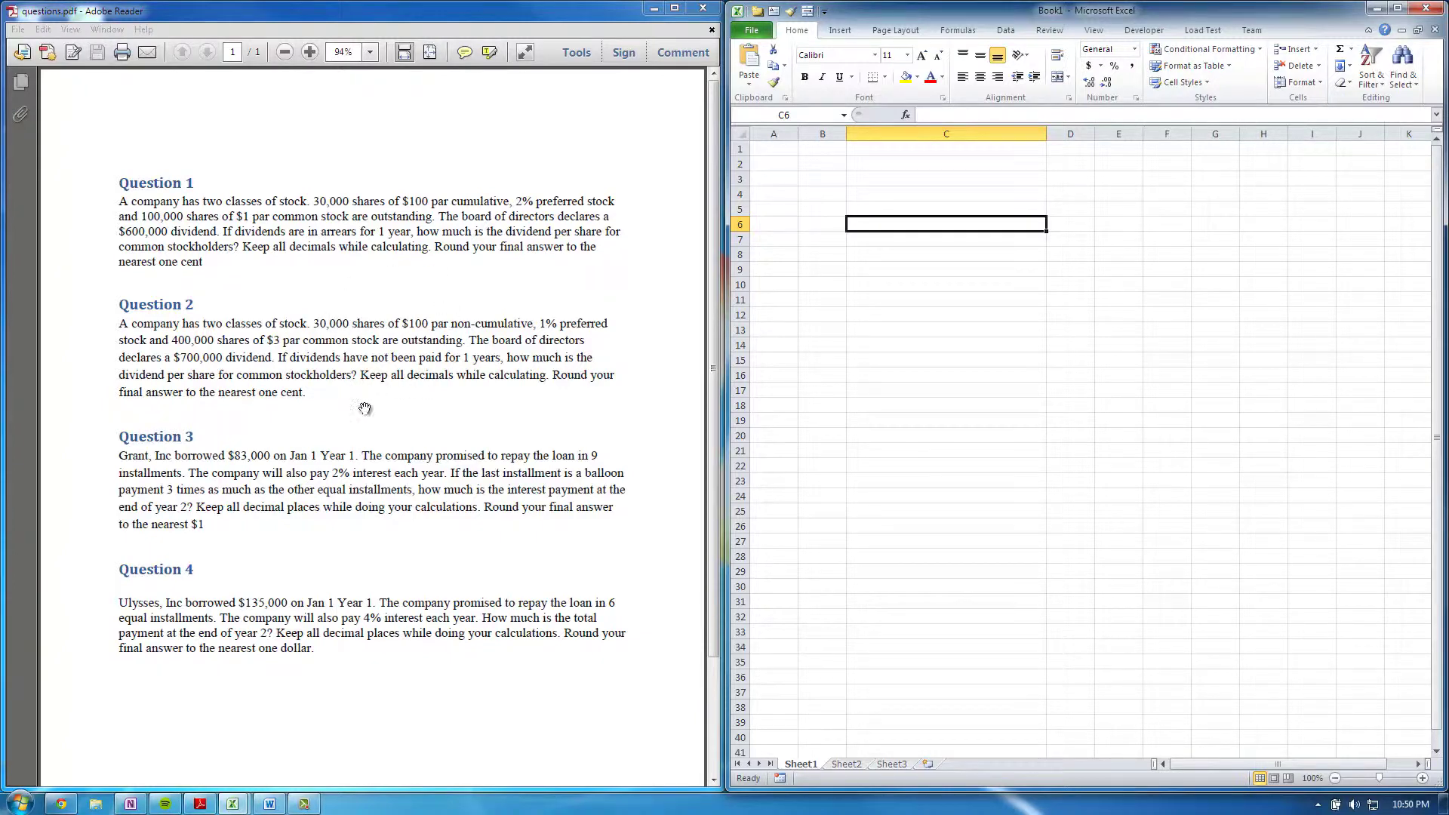
- Enter the preferred stock data from Question 1 in C6:D8: Preferred Shares 30000, Par 100 and Rate 2%
{"action": "double_click", "coordinate": [904, 221]}
{"action": "type", "text": "Preferred Shares"}
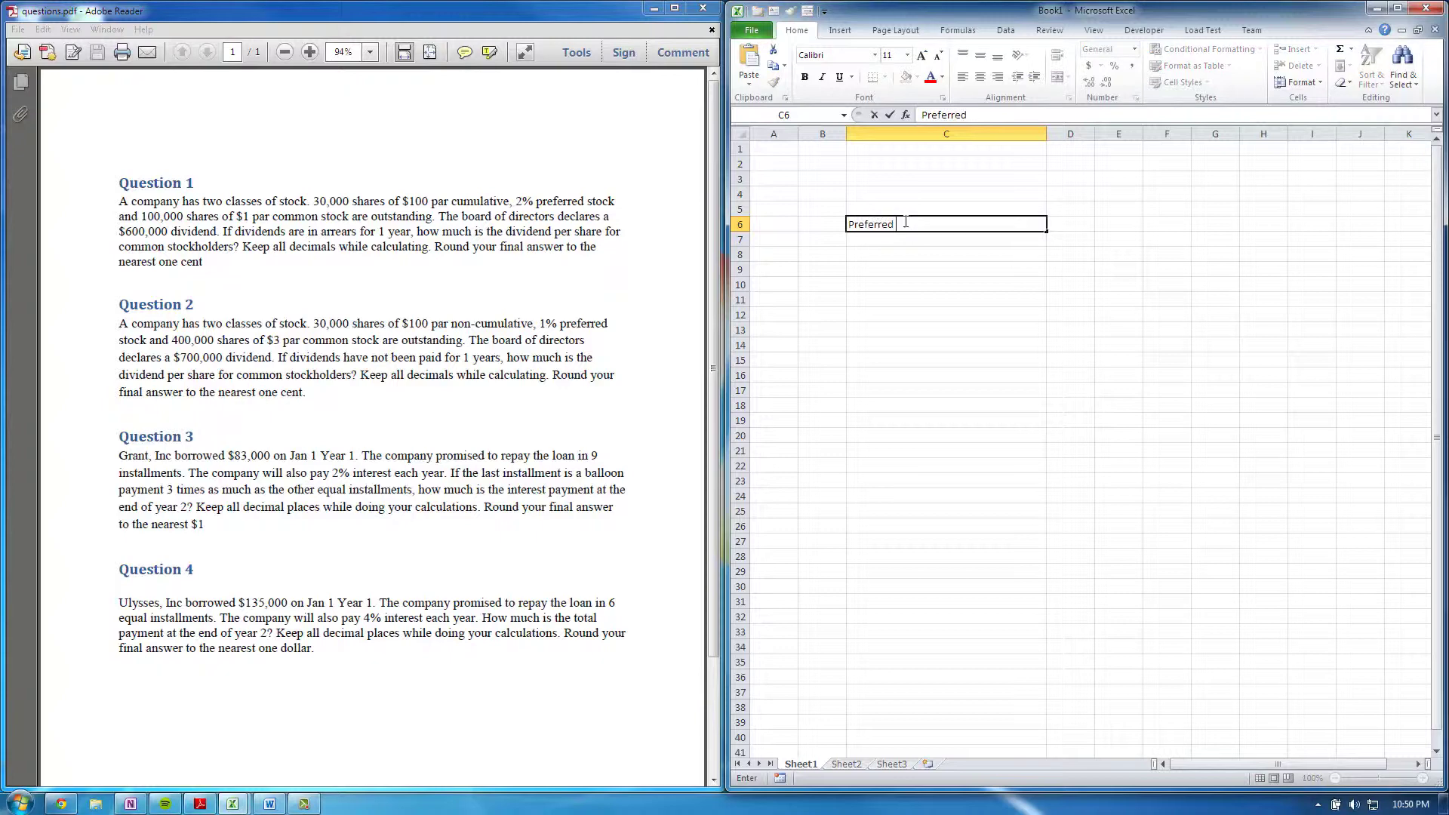
{"action": "key", "text": "Tab"}
{"action": "type", "text": "30000"}
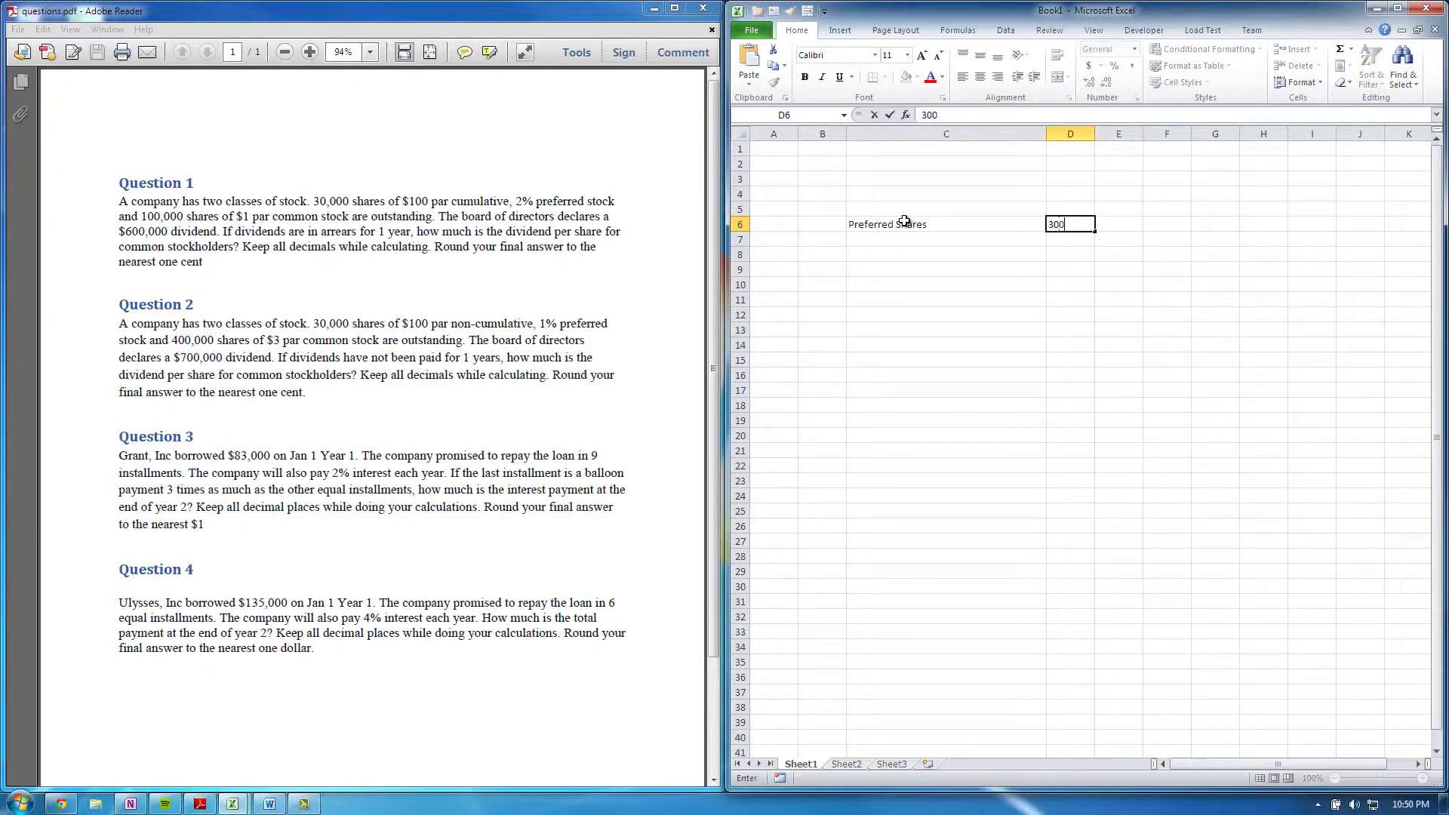
{"action": "key", "text": "Return"}
{"action": "type", "text": "Par"}
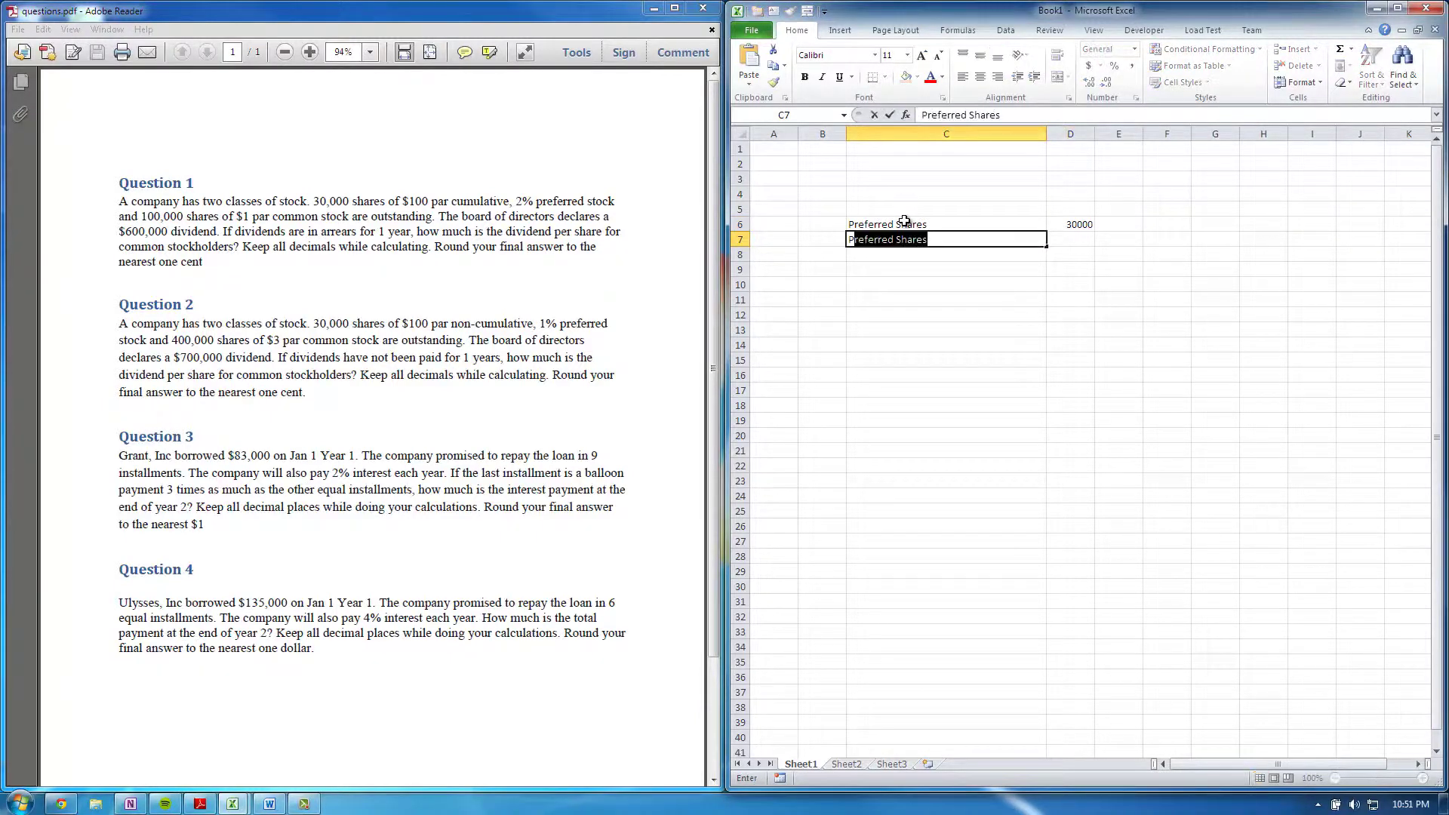
{"action": "key", "text": "Tab"}
{"action": "type", "text": "100"}
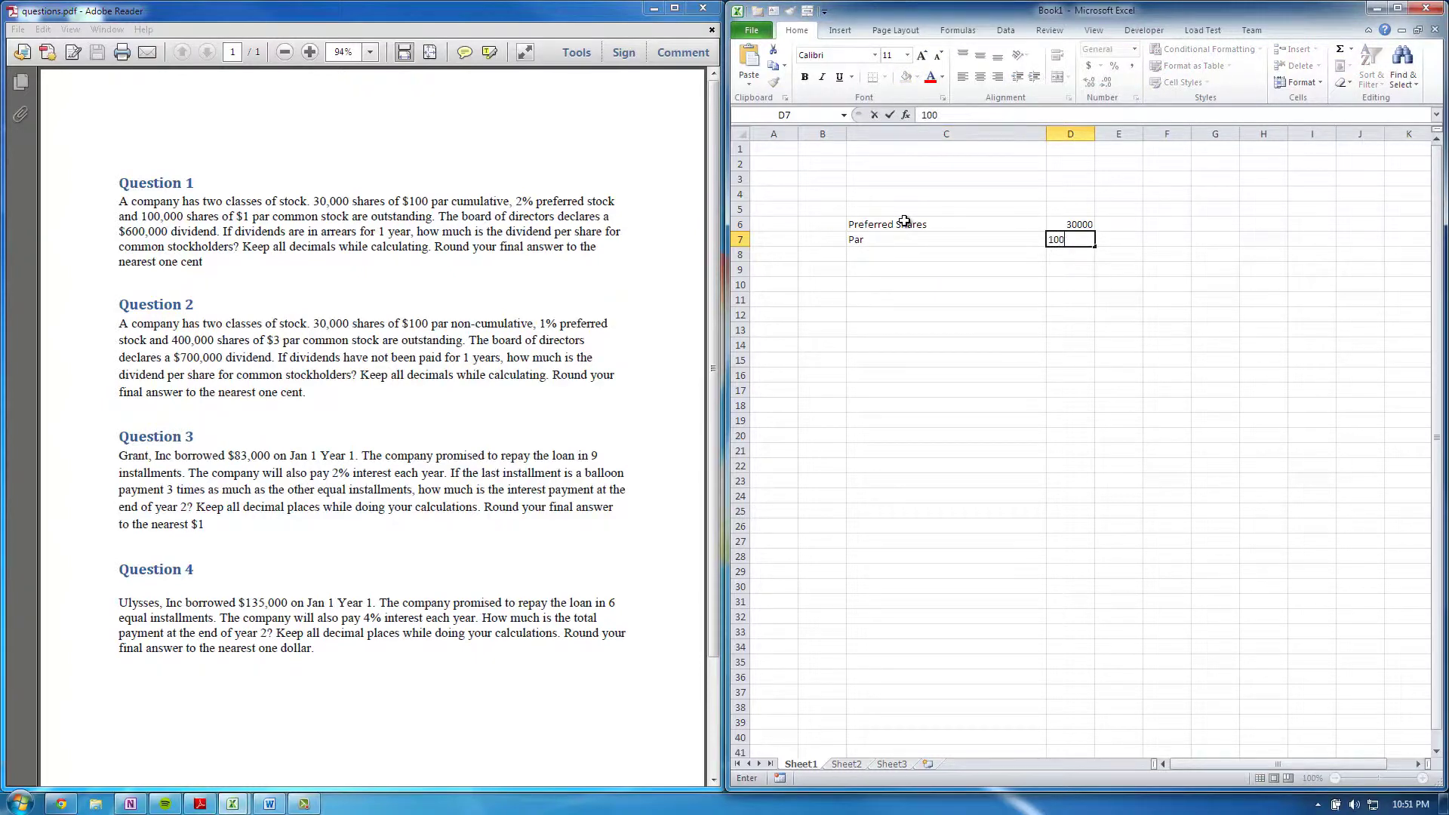
{"action": "key", "text": "Return"}
{"action": "type", "text": "Rate"}
{"action": "key", "text": "Tab"}
{"action": "type", "text": "2%"}
{"action": "key", "text": "Return"}
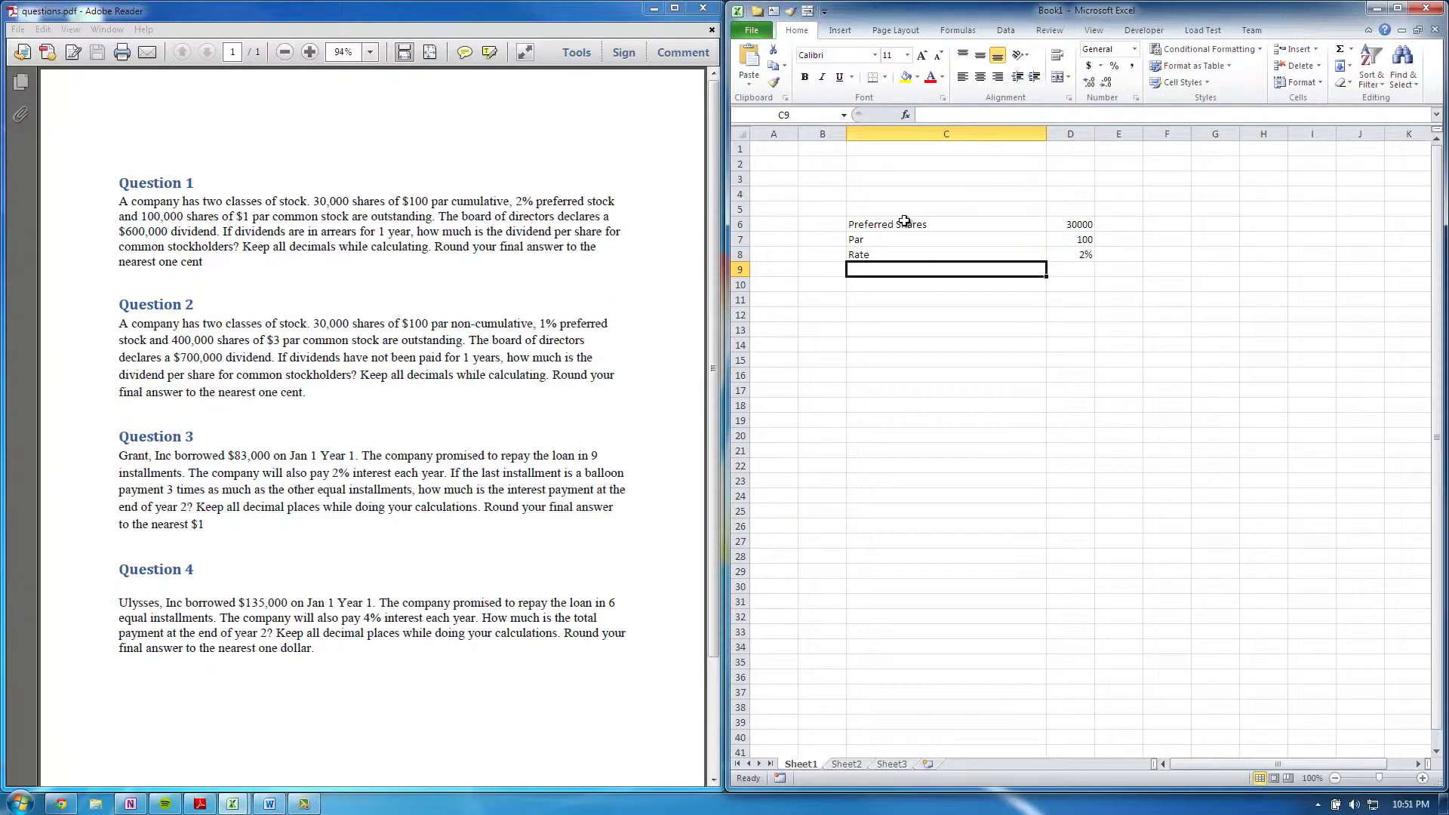
- Enter the common stock data in C9:D10: Common Stocks 100000 and Par 1
{"action": "type", "text": "Common Stocks"}
{"action": "key", "text": "Tab"}
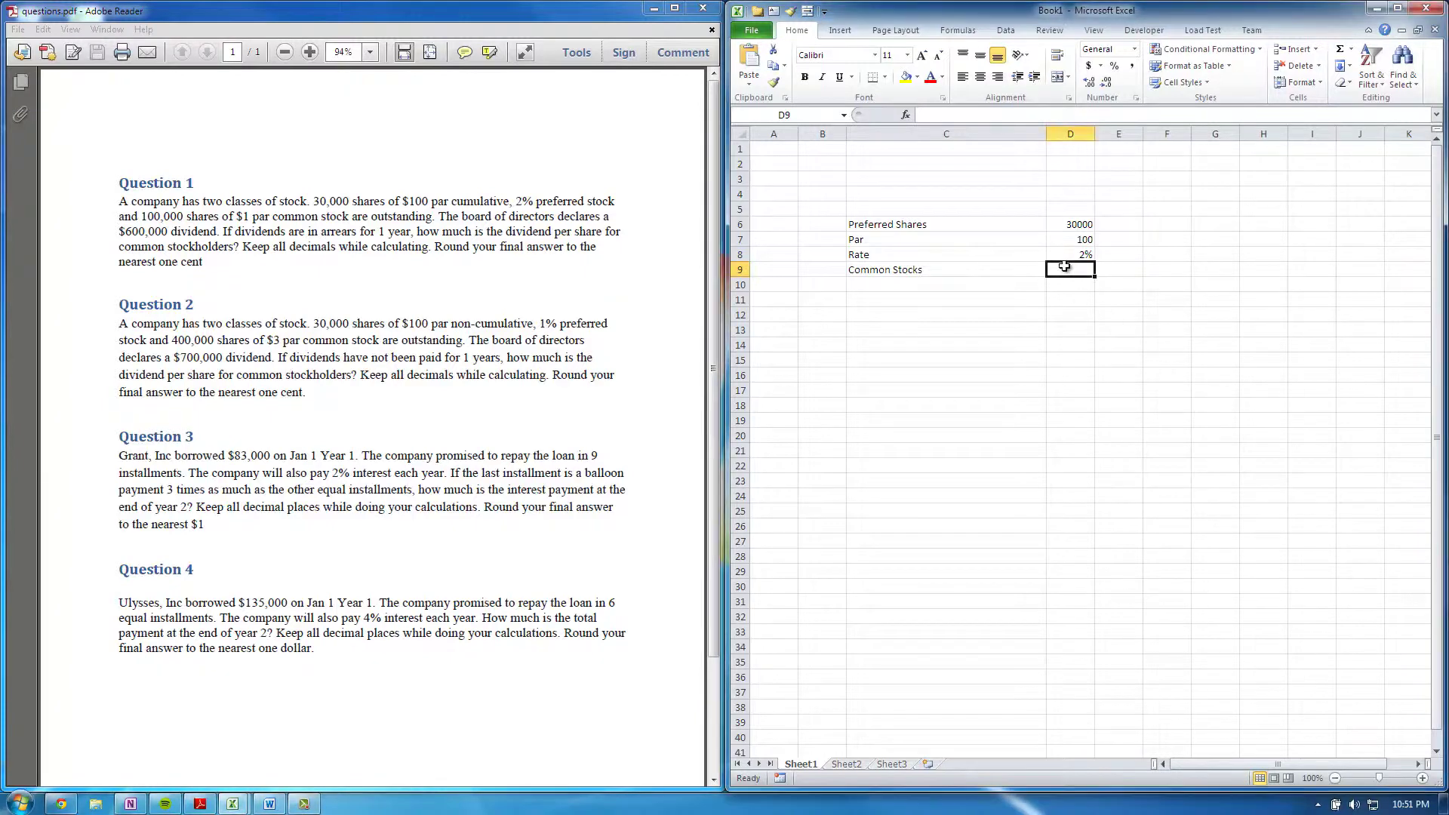
{"action": "type", "text": "100000"}
{"action": "key", "text": "Return"}
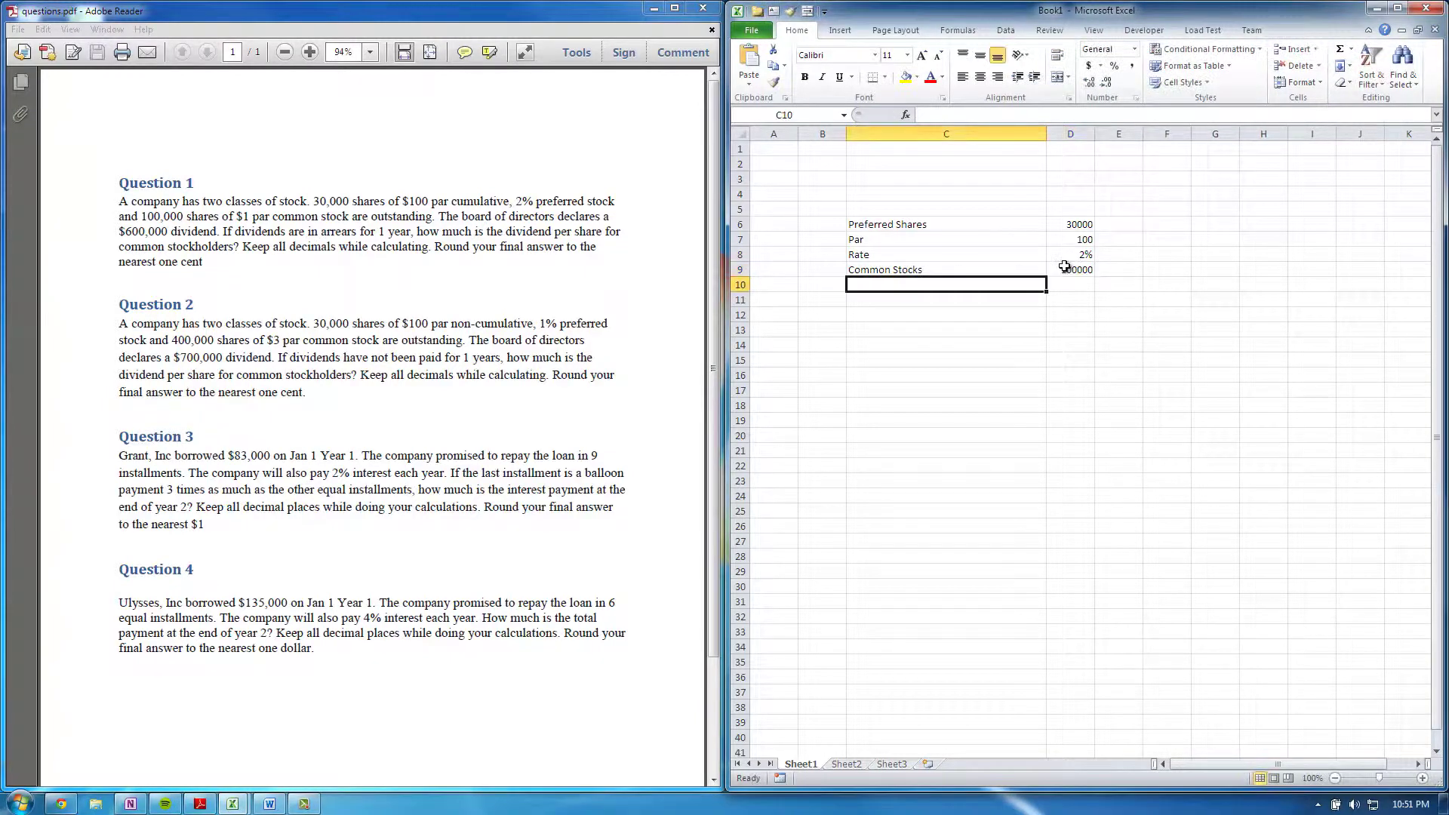
{"action": "type", "text": "Par"}
{"action": "key", "text": "Tab"}
{"action": "type", "text": "1"}
{"action": "key", "text": "Return"}
- Add the declared Dividend of 600000 and Arrears of 1 in C11:D12
{"action": "type", "text": "Dividend"}
{"action": "key", "text": "Tab"}
{"action": "type", "text": "600000"}
{"action": "key", "text": "Return"}
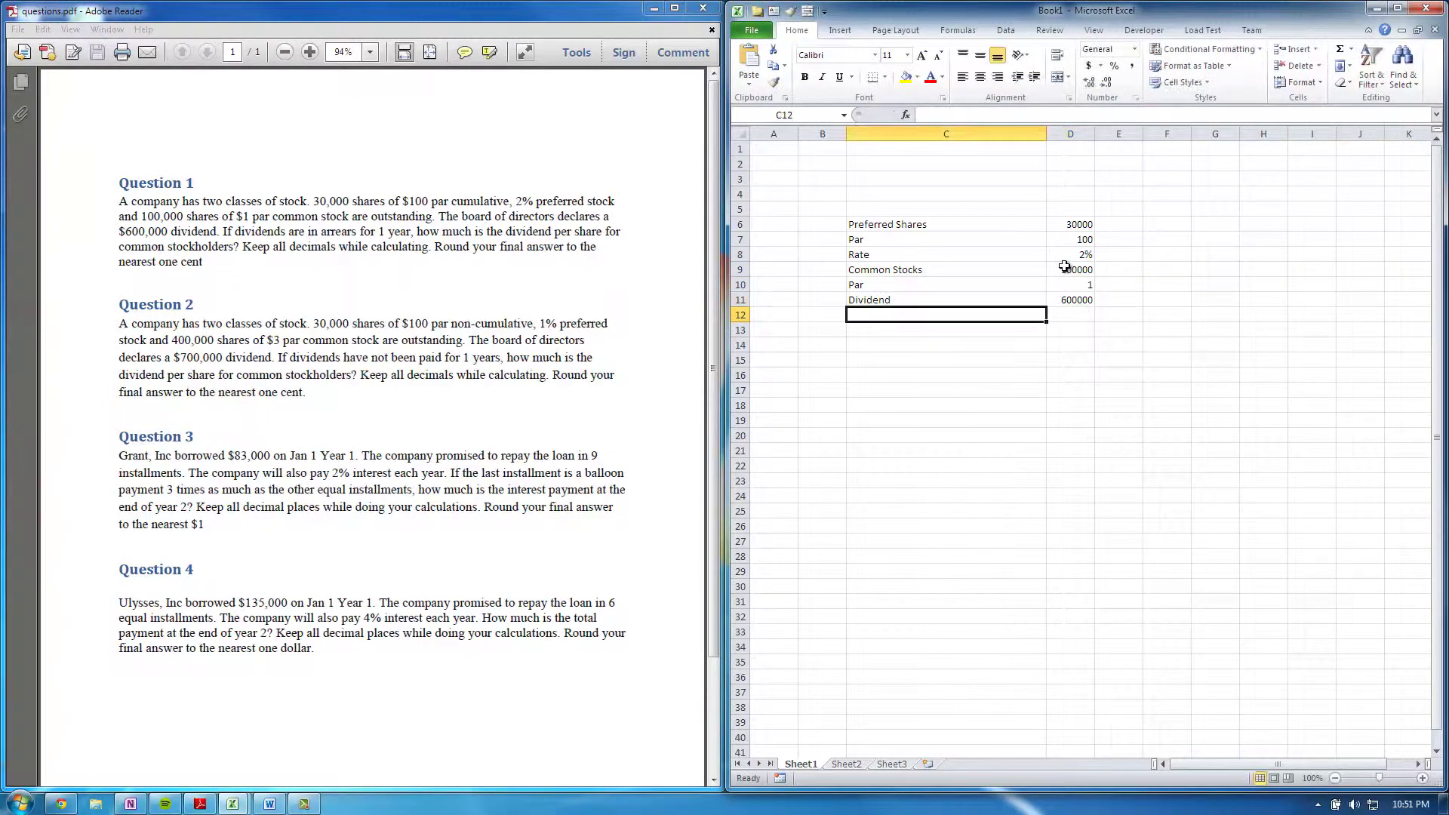
{"action": "type", "text": "Arrears"}
{"action": "key", "text": "Tab"}
{"action": "type", "text": "1"}
{"action": "key", "text": "Return"}
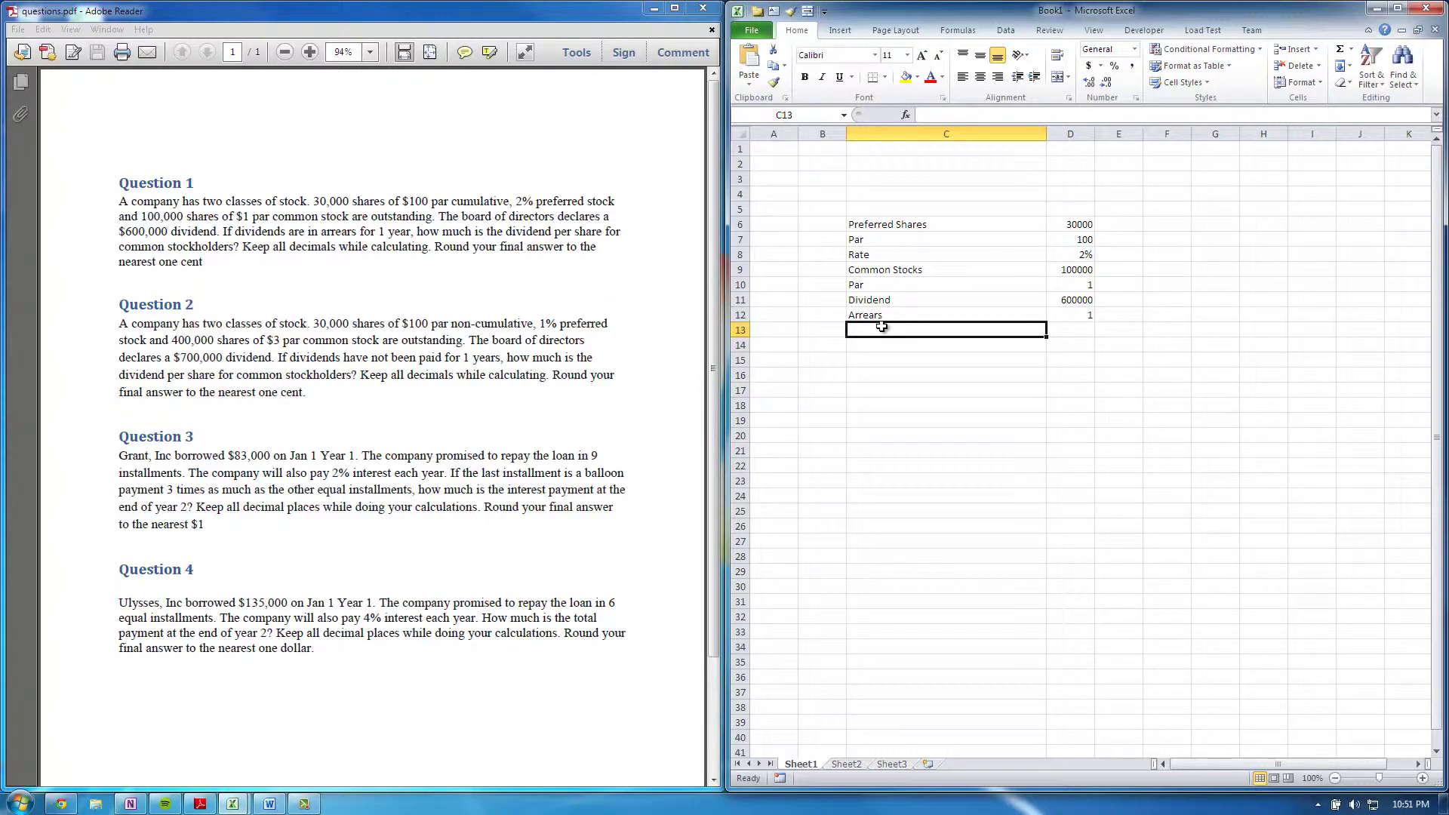
- Add a Cumulative row in row 13 with the value TRUE
{"action": "type", "text": "C"}
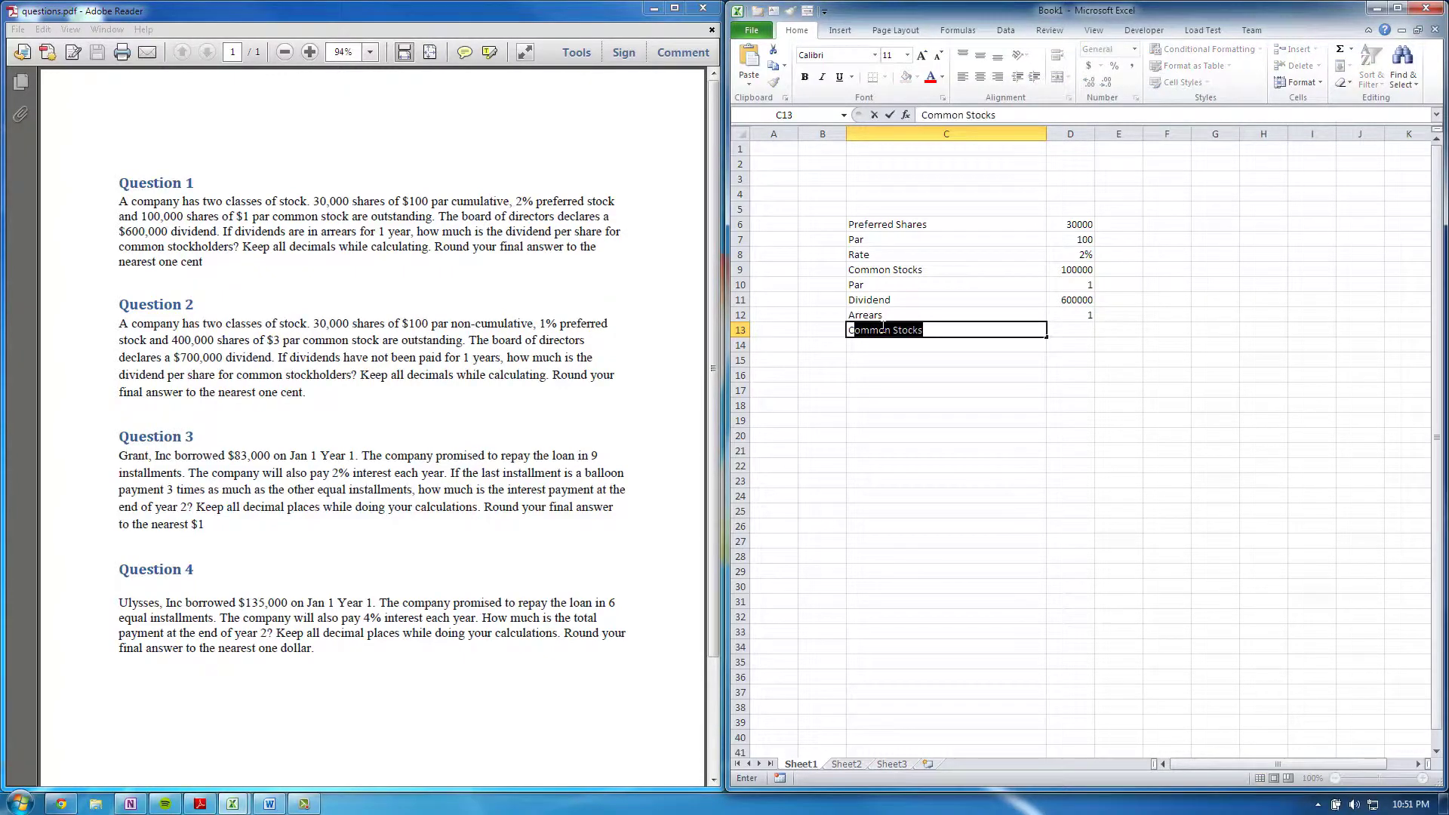
{"action": "type", "text": "umulative"}
{"action": "key", "text": "Tab"}
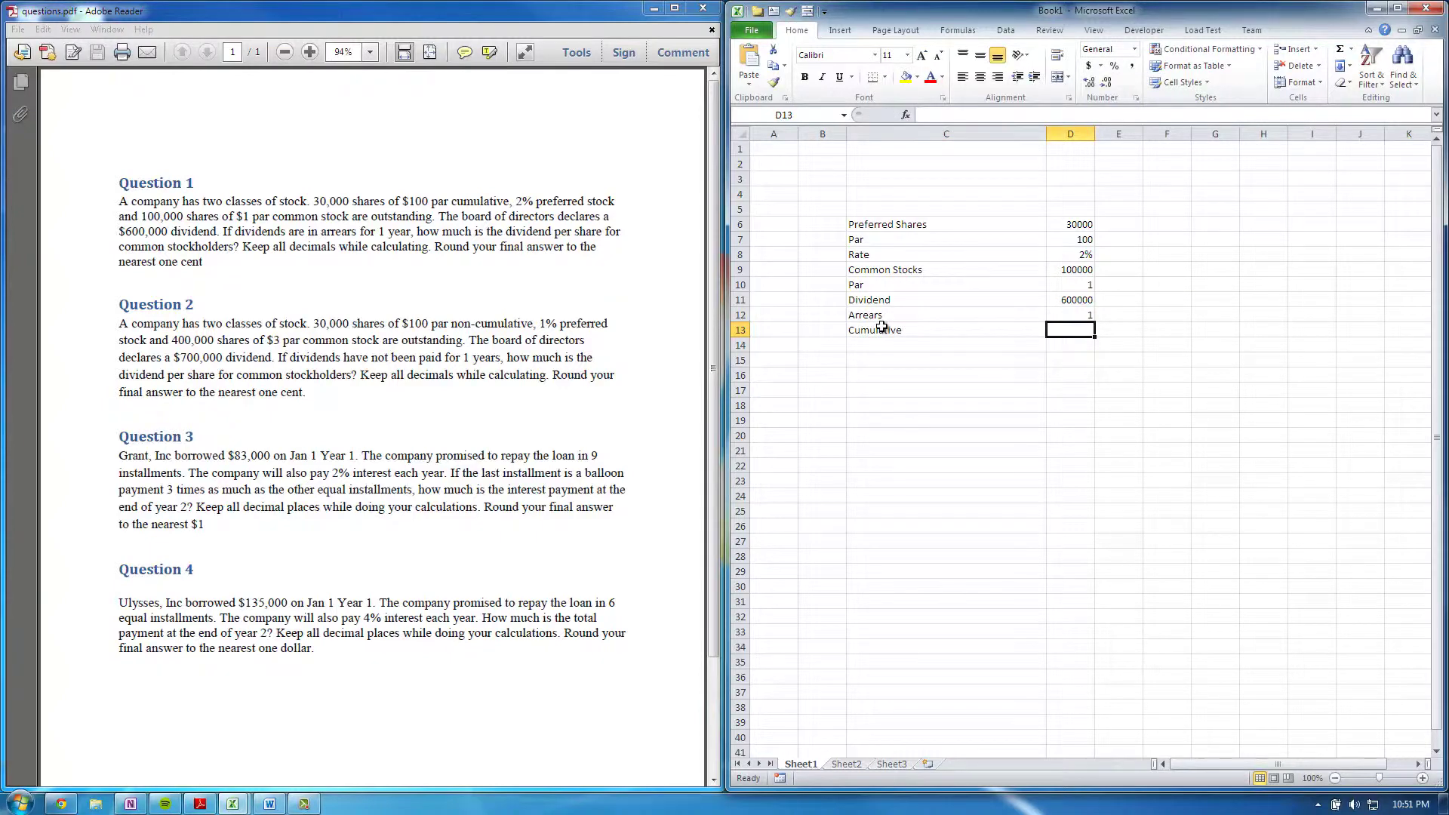
{"action": "type", "text": "TRUE"}
{"action": "key", "text": "Return"}
{"action": "key", "text": "Up"}
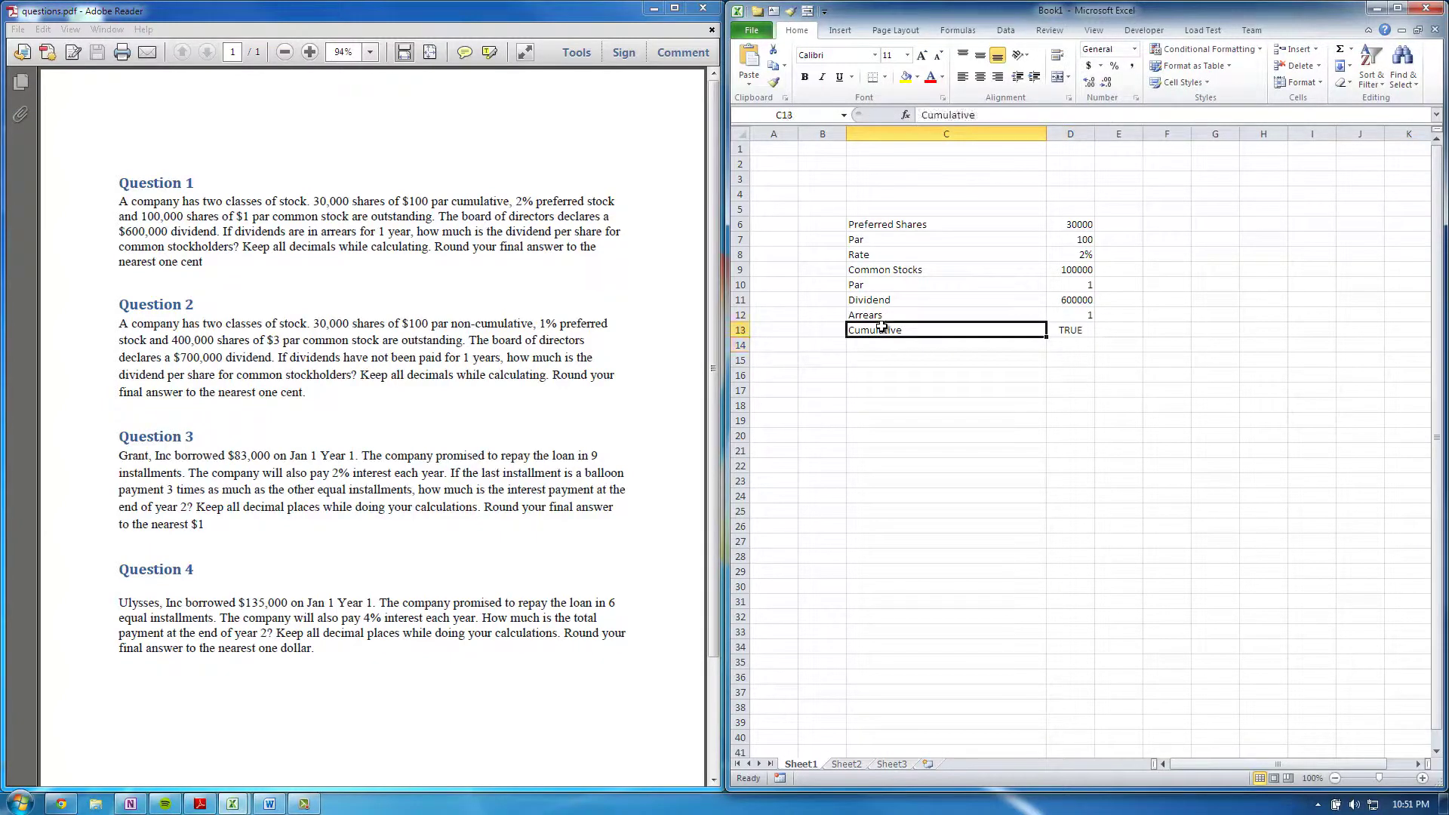
{"action": "key", "text": "Right"}
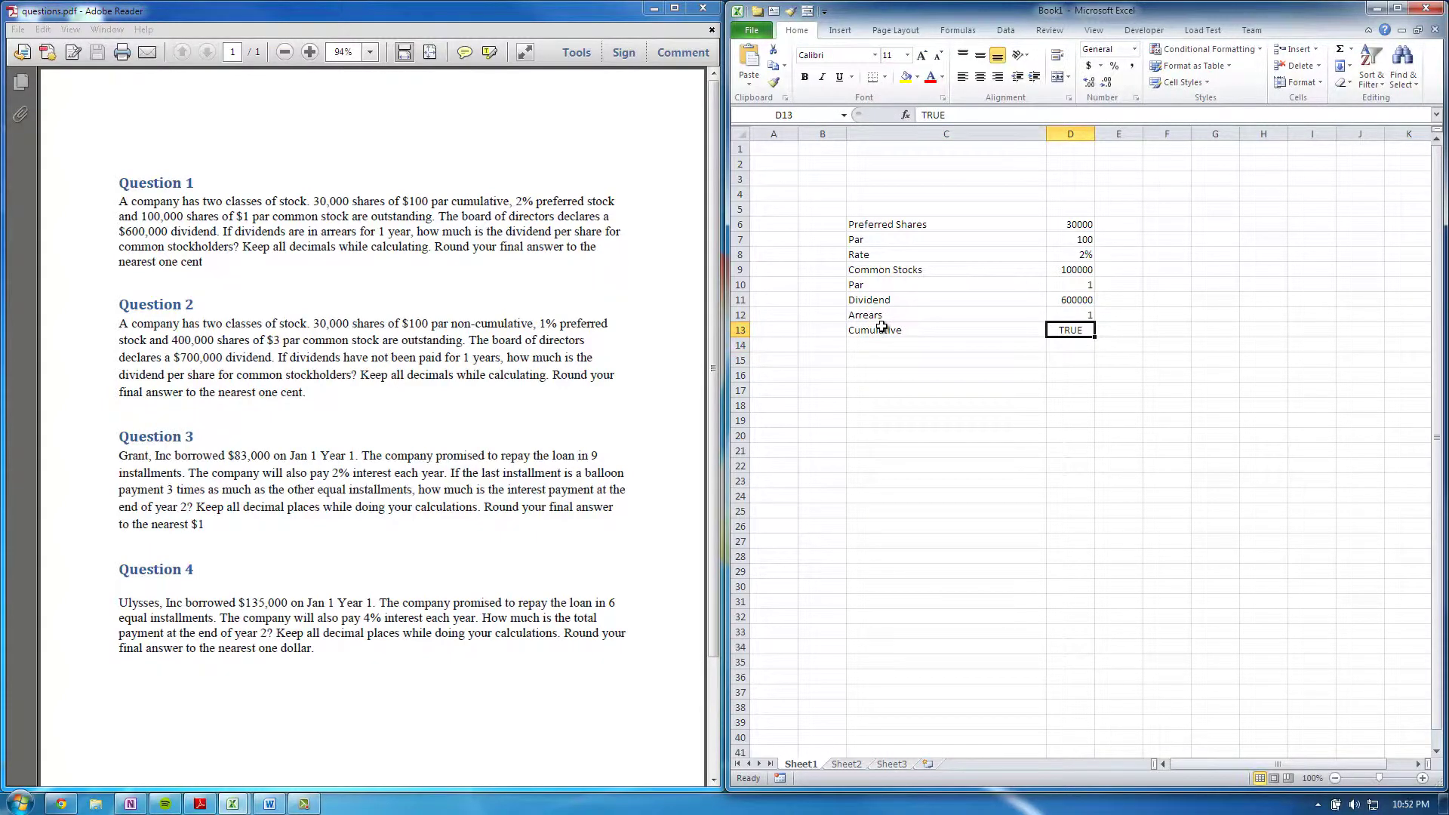
{"action": "key", "text": "Right"}
{"action": "type", "text": "FALSE"}
{"action": "key", "text": "Return"}
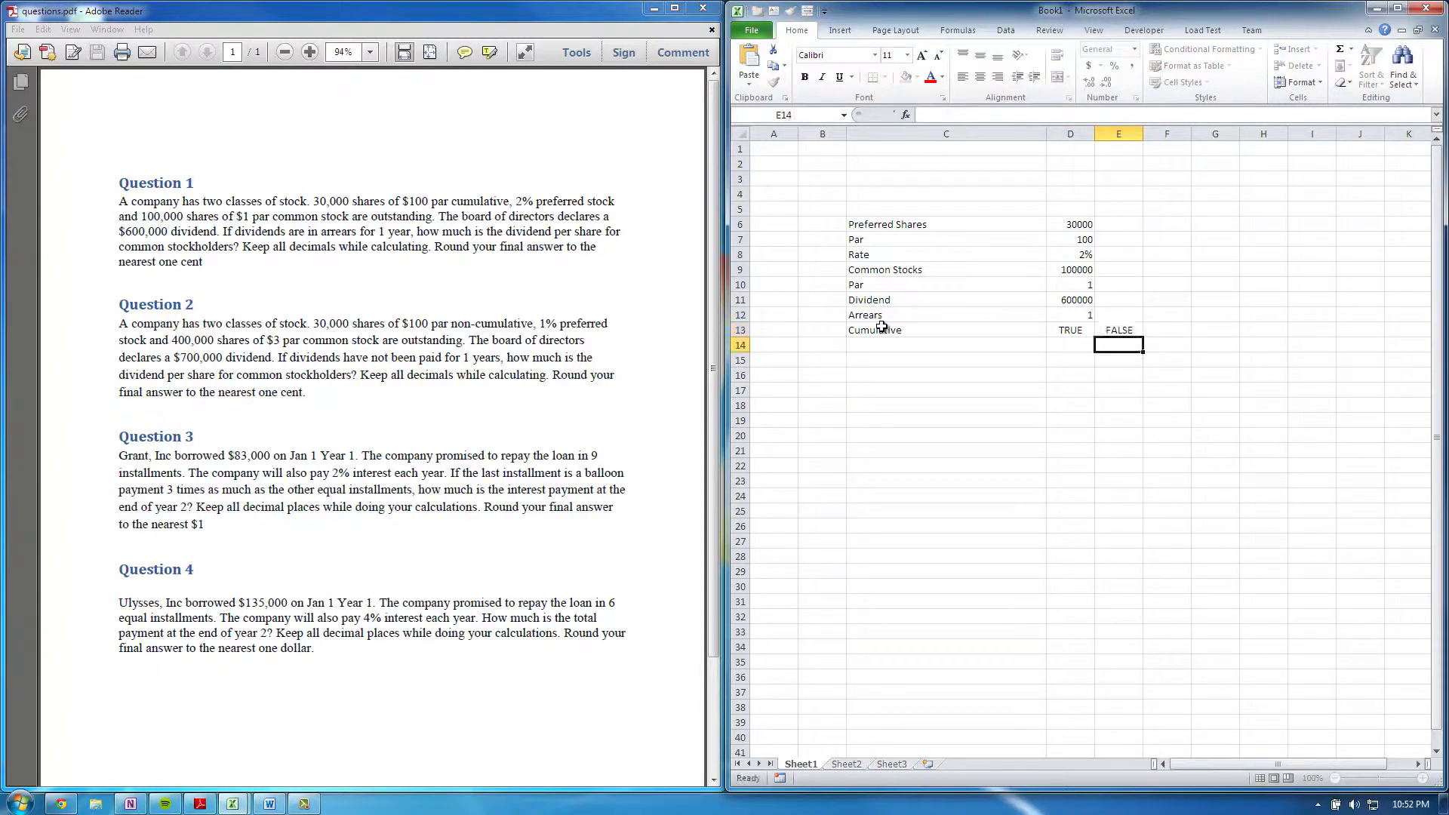
{"action": "key", "text": "Up"}
{"action": "key", "text": "Left"}
{"action": "key", "text": "Right"}
{"action": "key", "text": "Down"}
{"action": "type", "text": "readf"}
{"action": "key", "text": "Escape"}
{"action": "key", "text": "Up"}
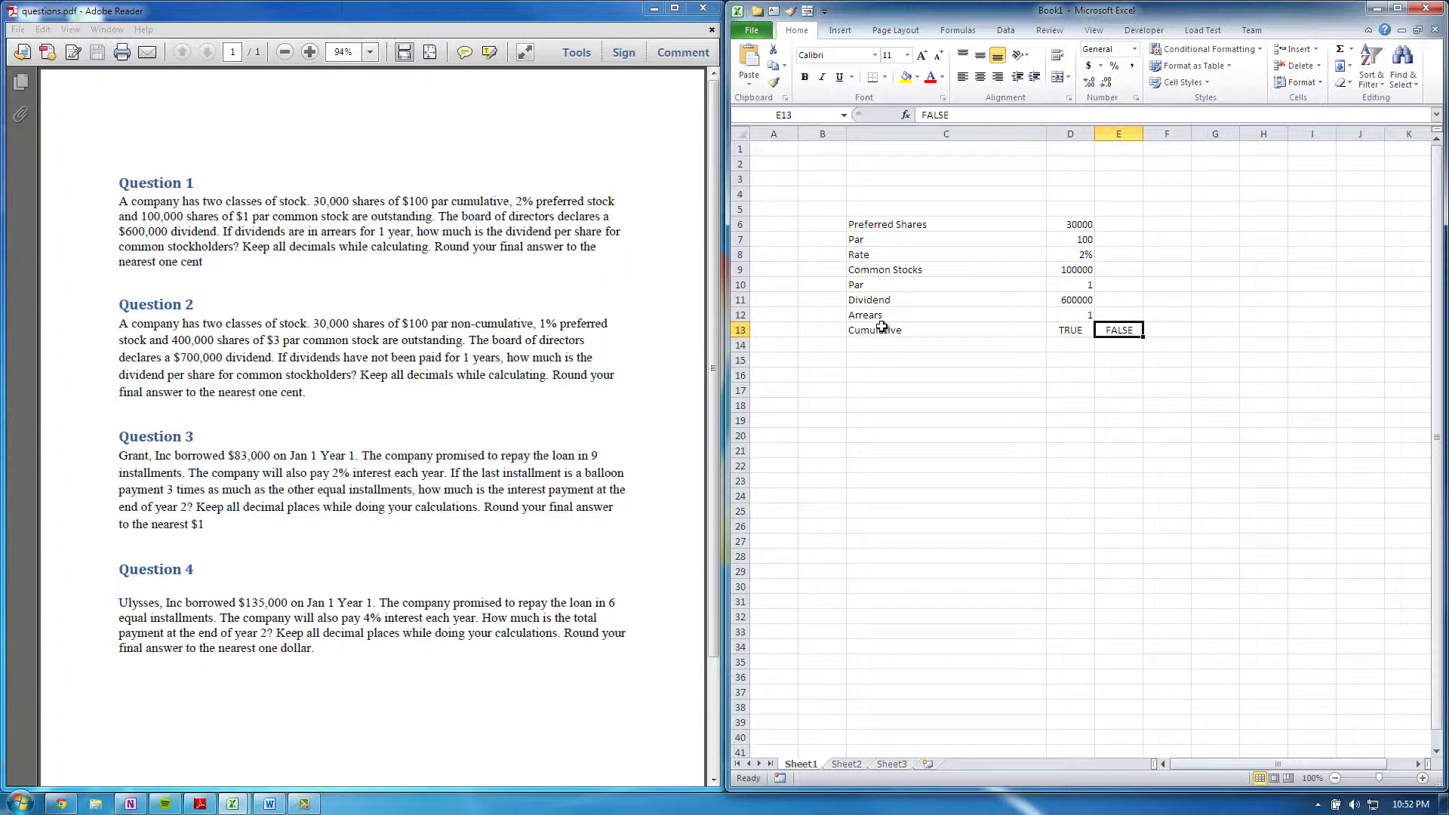
{"action": "key", "text": "Delete"}
- Label cell C15 "Dividend preferred share per year", leaving row 14 blank
{"action": "key", "text": "Left"}
{"action": "key", "text": "Down"}
{"action": "key", "text": "Left"}
{"action": "key", "text": "Down"}
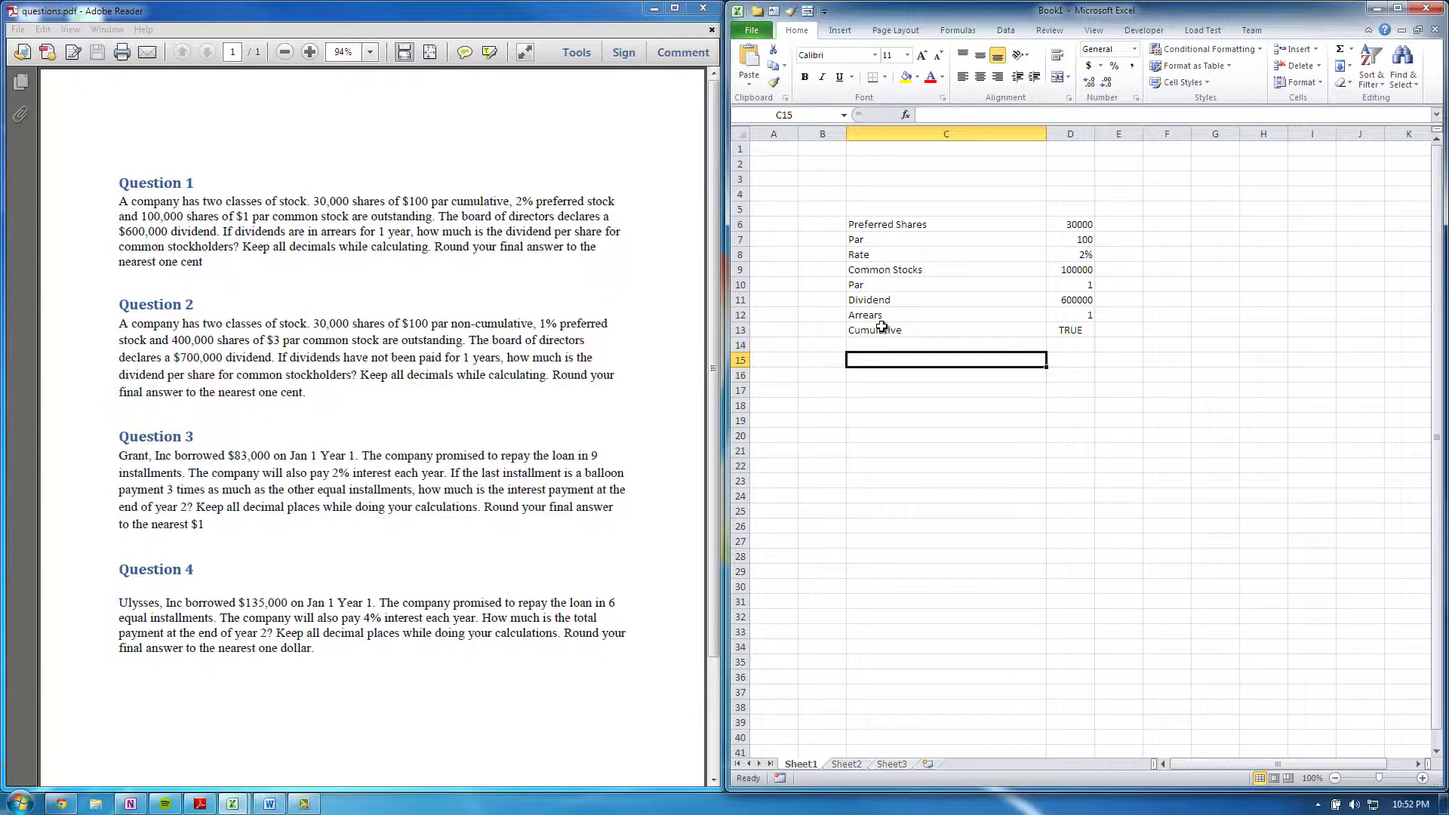
{"action": "type", "text": "Dividend per prefer"}
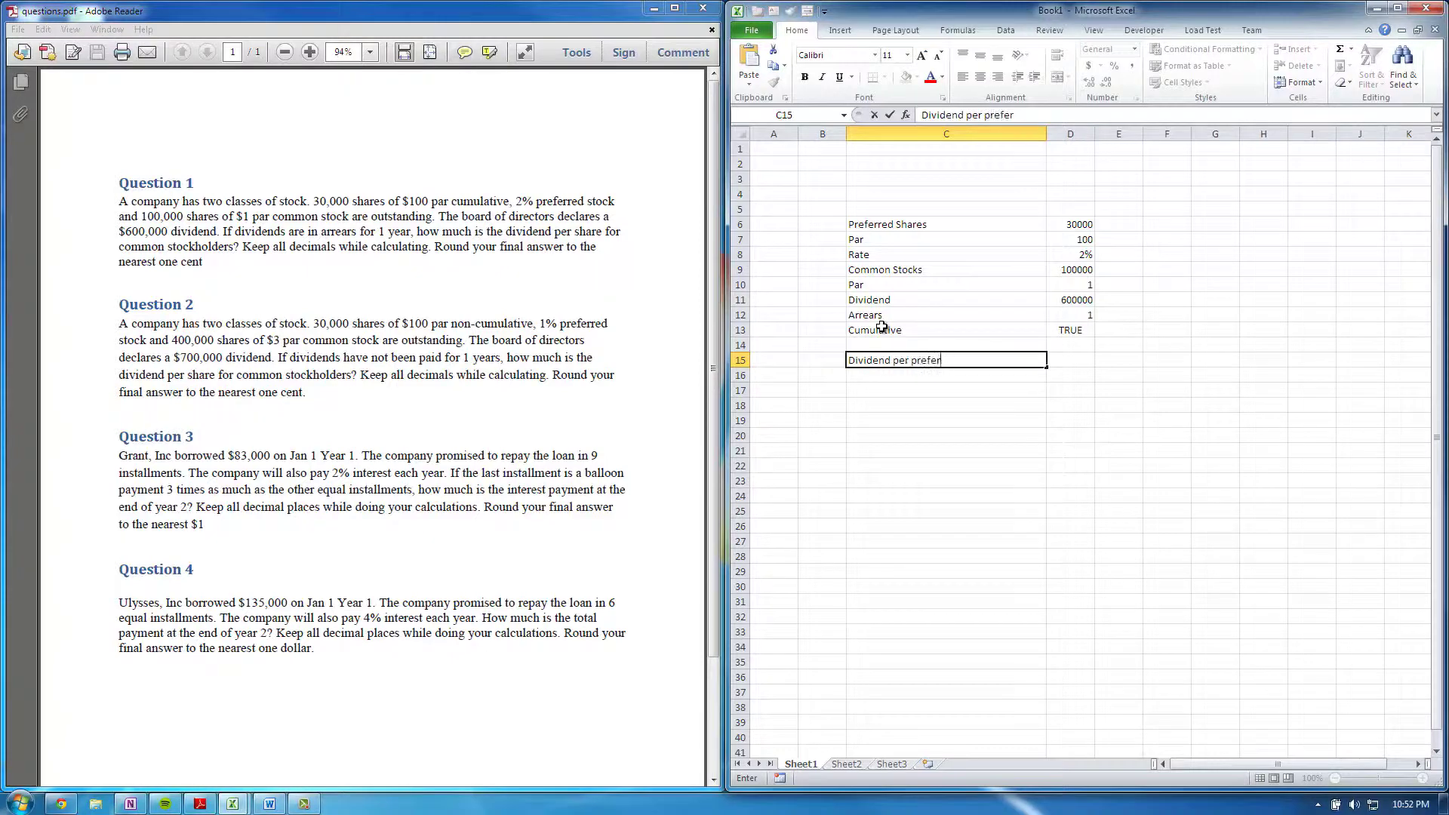
{"action": "key", "text": "BackSpace"}
{"action": "key", "text": "BackSpace"}
{"action": "key", "text": "BackSpace"}
{"action": "key", "text": "BackSpace"}
{"action": "key", "text": "BackSpace"}
{"action": "key", "text": "BackSpace"}
{"action": "key", "text": "BackSpace"}
{"action": "key", "text": "BackSpace"}
{"action": "type", "text": "referred share per year"}
{"action": "key", "text": "Tab"}
- Calculate the yearly dividend per preferred share in D15 as par times rate, =D7*D8
{"action": "type", "text": "="}
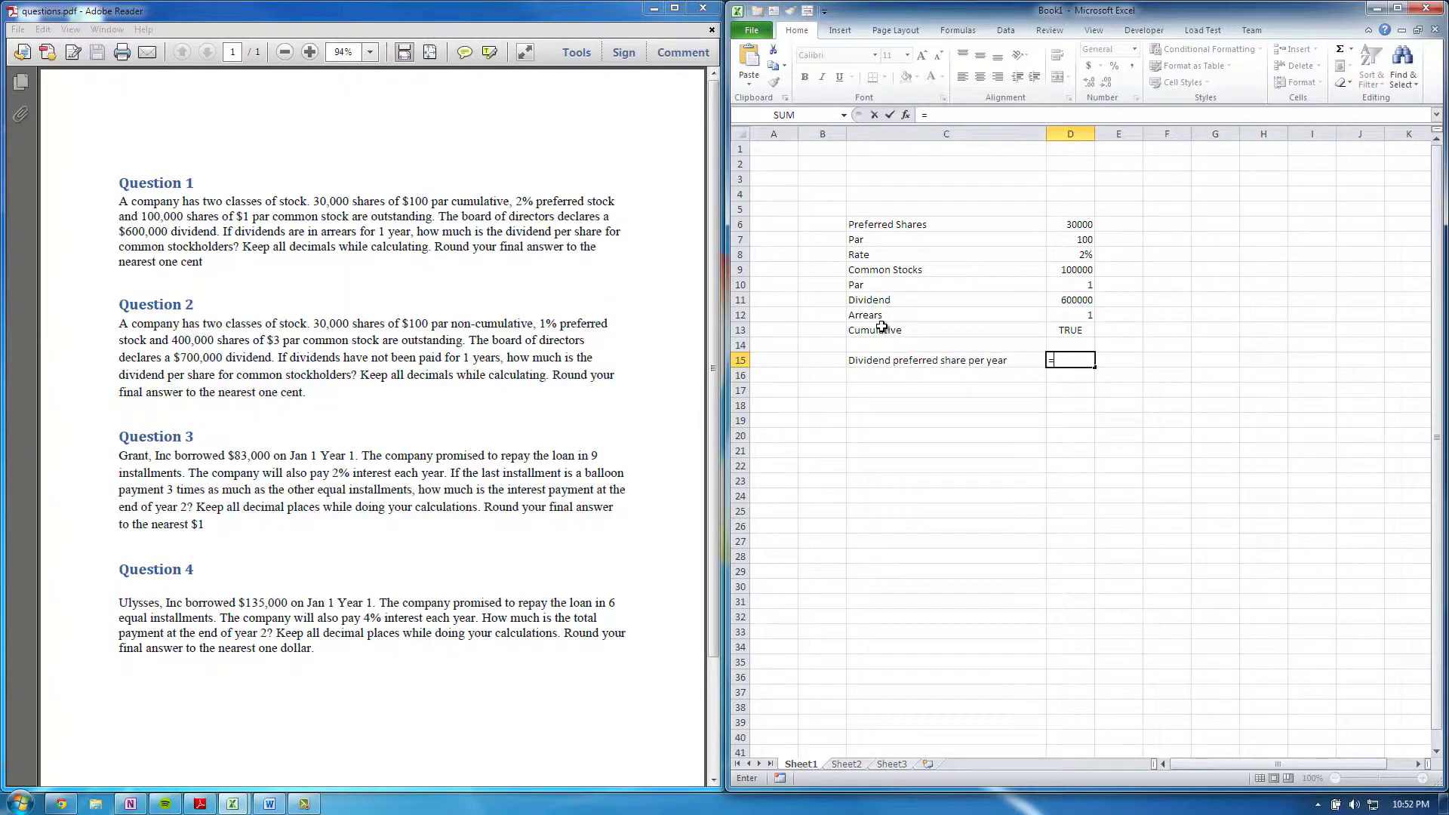
{"action": "key", "text": "Up"}
{"action": "key", "text": "Up"}
{"action": "key", "text": "Up"}
{"action": "key", "text": "Up"}
{"action": "key", "text": "Up"}
{"action": "key", "text": "Up"}
{"action": "key", "text": "Up"}
{"action": "key", "text": "Up"}
{"action": "type", "text": "*"}
{"action": "key", "text": "Up"}
{"action": "key", "text": "Up"}
{"action": "key", "text": "Up"}
{"action": "key", "text": "Up"}
{"action": "key", "text": "Up"}
{"action": "key", "text": "Up"}
{"action": "key", "text": "Up"}
{"action": "key", "text": "Return"}
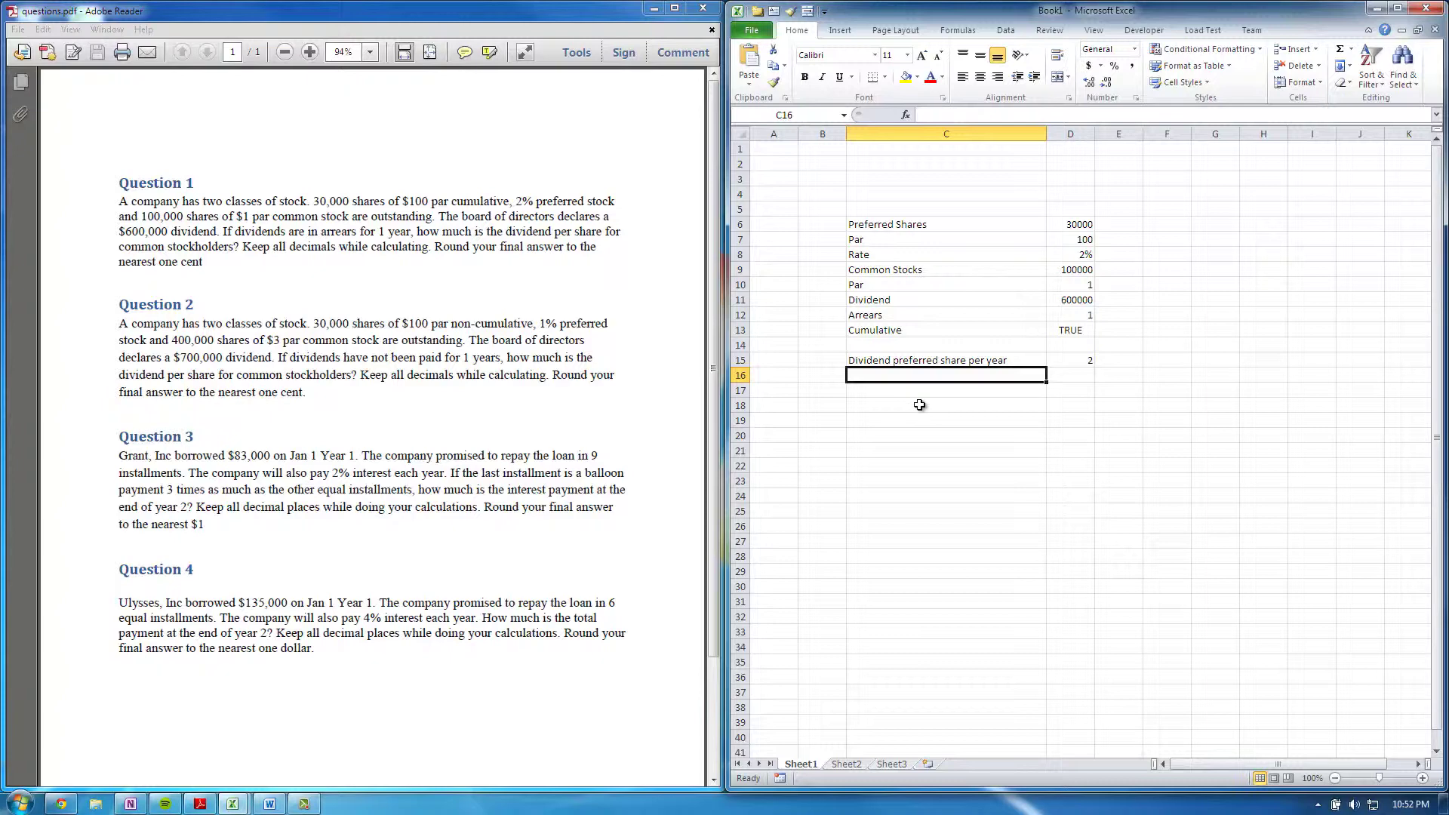
- Label C16 "Total Dividend preferred share per year" and calculate it in D16 as =D15*D6
{"action": "type", "text": "Total Dividend"}
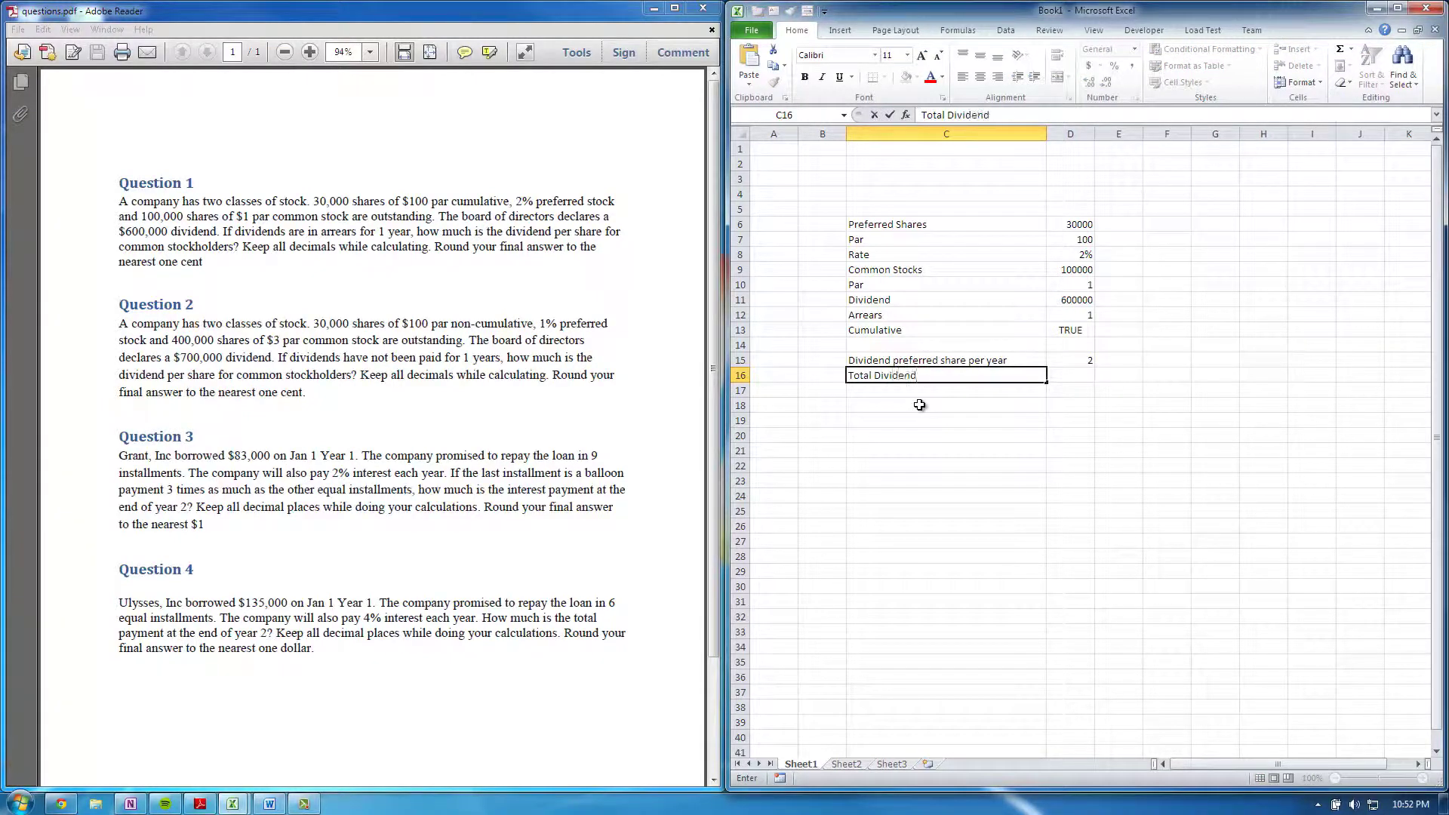
{"action": "type", "text": " preferred share per year"}
{"action": "key", "text": "Tab"}
{"action": "type", "text": "="}
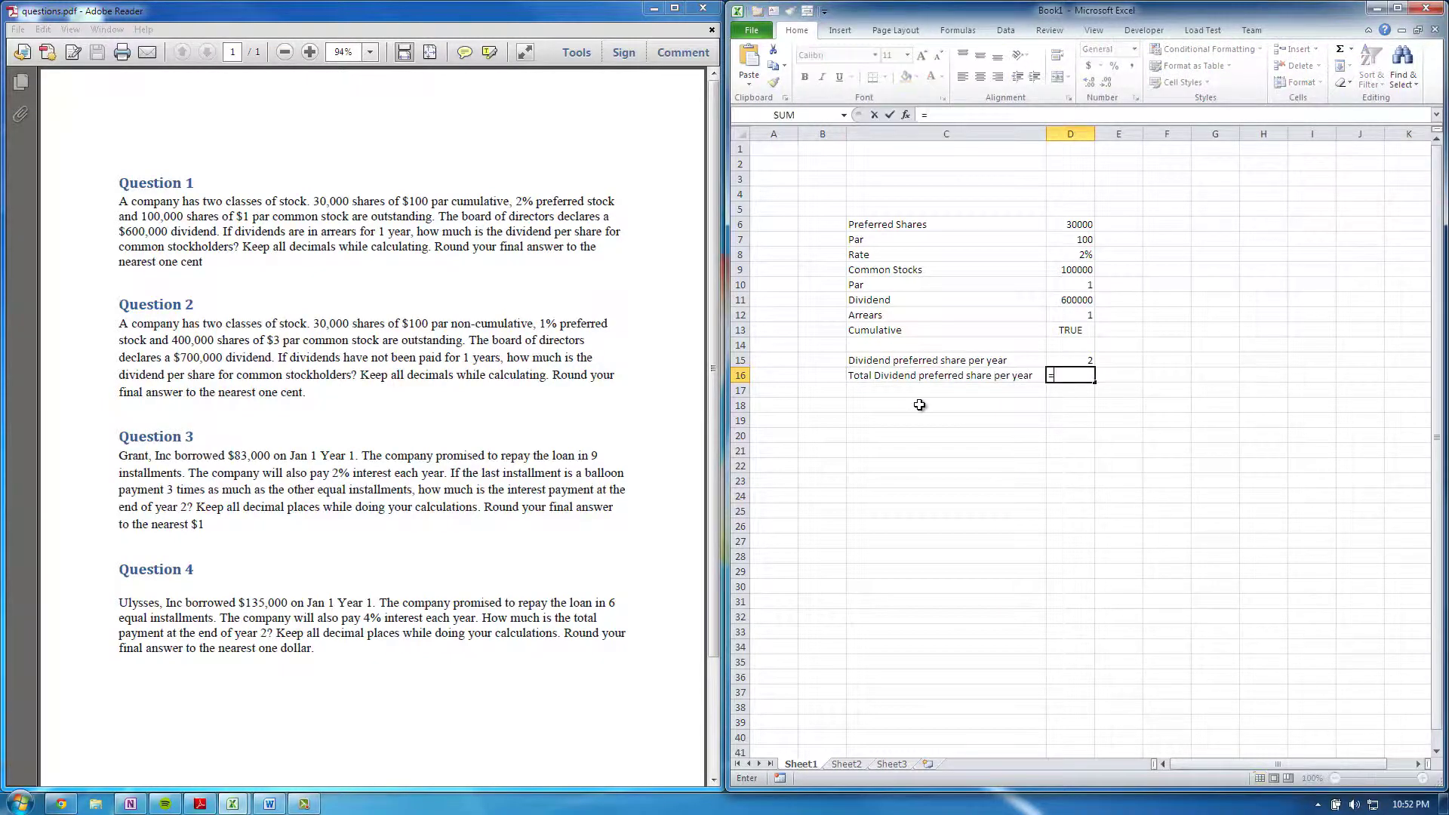
{"action": "key", "text": "Up"}
{"action": "type", "text": "*"}
{"action": "key", "text": "Up"}
{"action": "key", "text": "Up"}
{"action": "key", "text": "Up"}
{"action": "key", "text": "Up"}
{"action": "key", "text": "Up"}
{"action": "key", "text": "Up"}
{"action": "key", "text": "Up"}
{"action": "key", "text": "Up"}
{"action": "key", "text": "Up"}
{"action": "key", "text": "Up"}
{"action": "key", "text": "Return"}
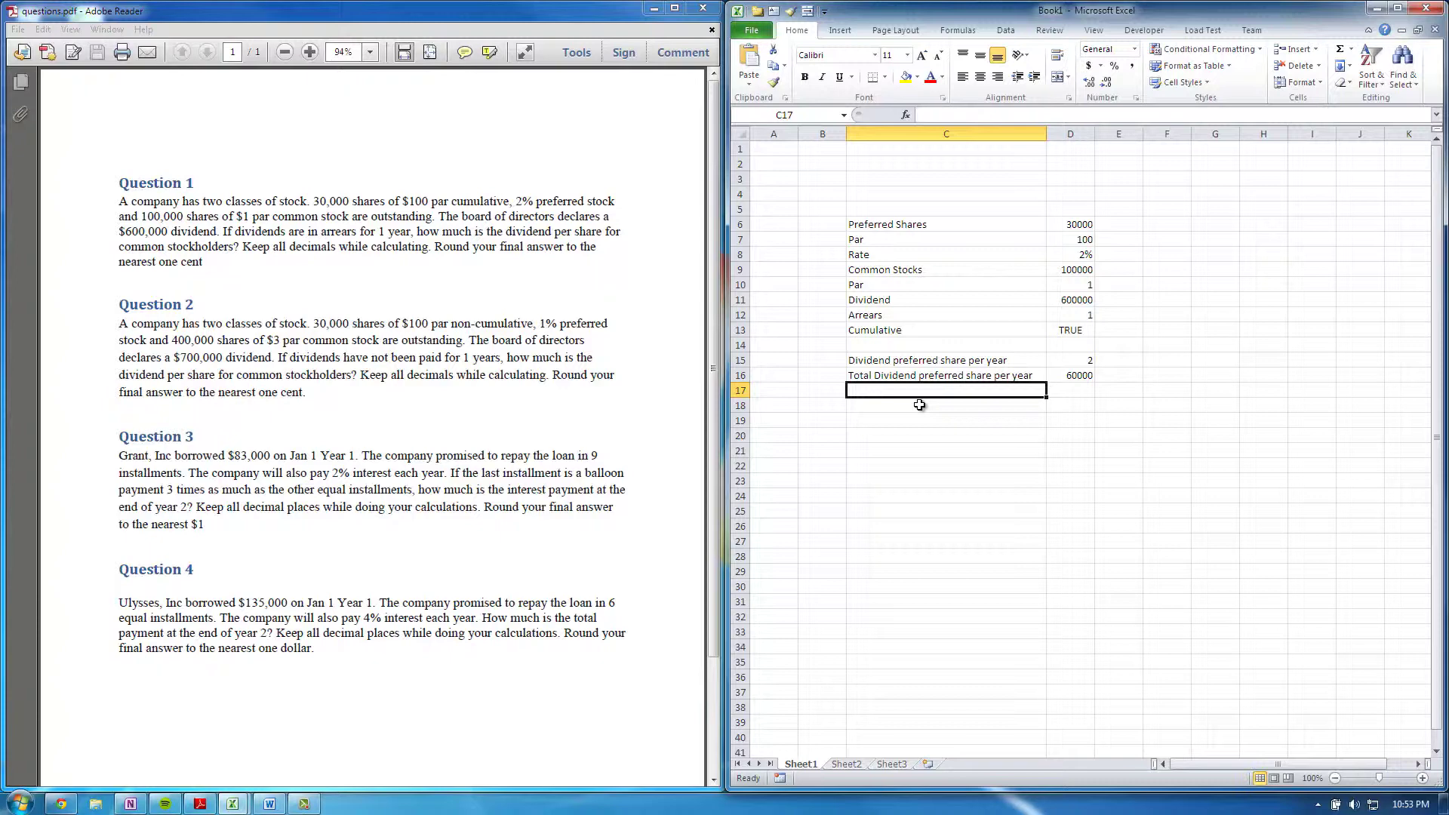
- Label cell C17 "Total Preferred Dividends"
{"action": "key", "text": "Up"}
{"action": "key", "text": "Down"}
{"action": "type", "text": "Total Preferred Dividends"}
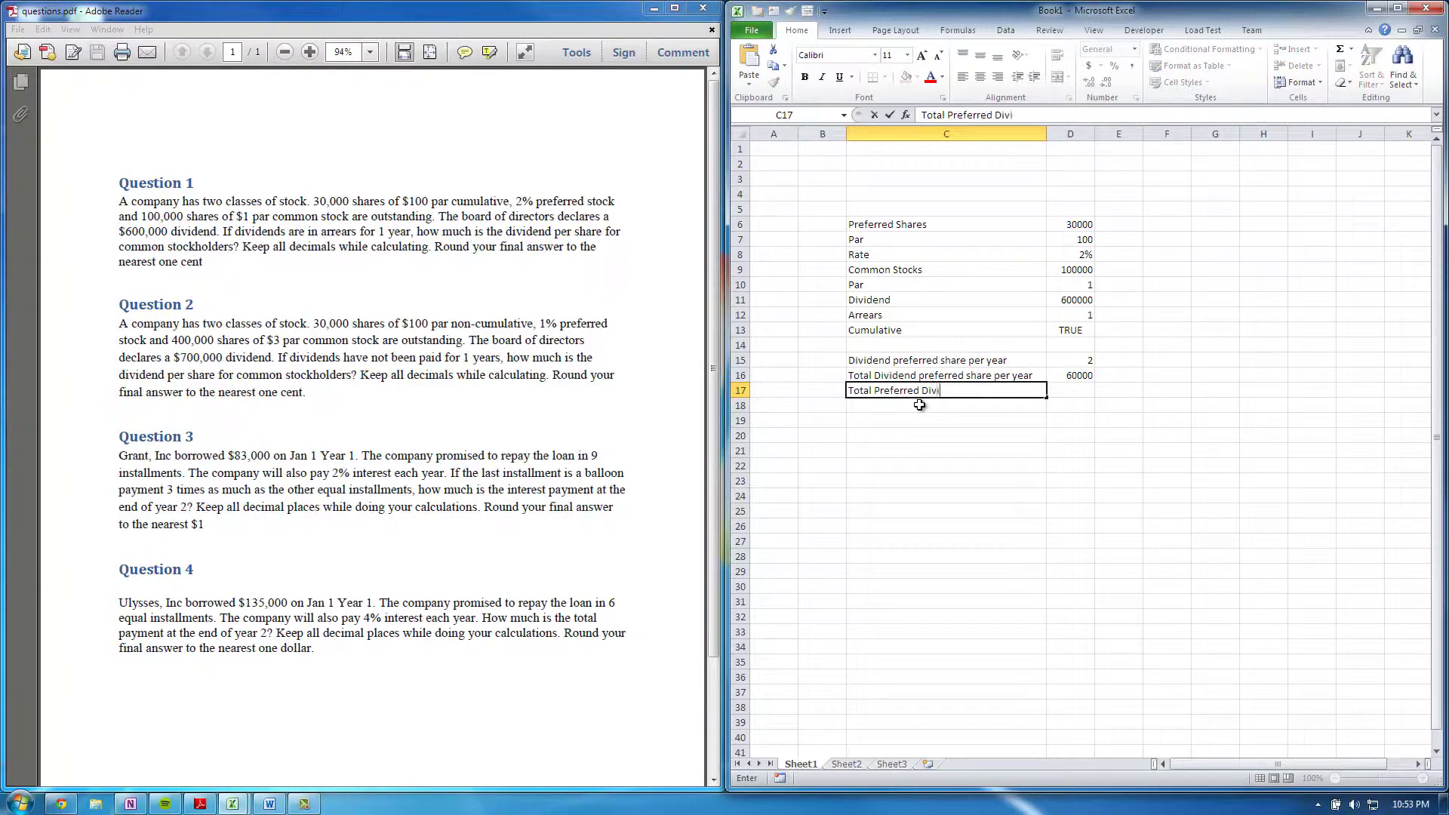
{"action": "key", "text": "Tab"}
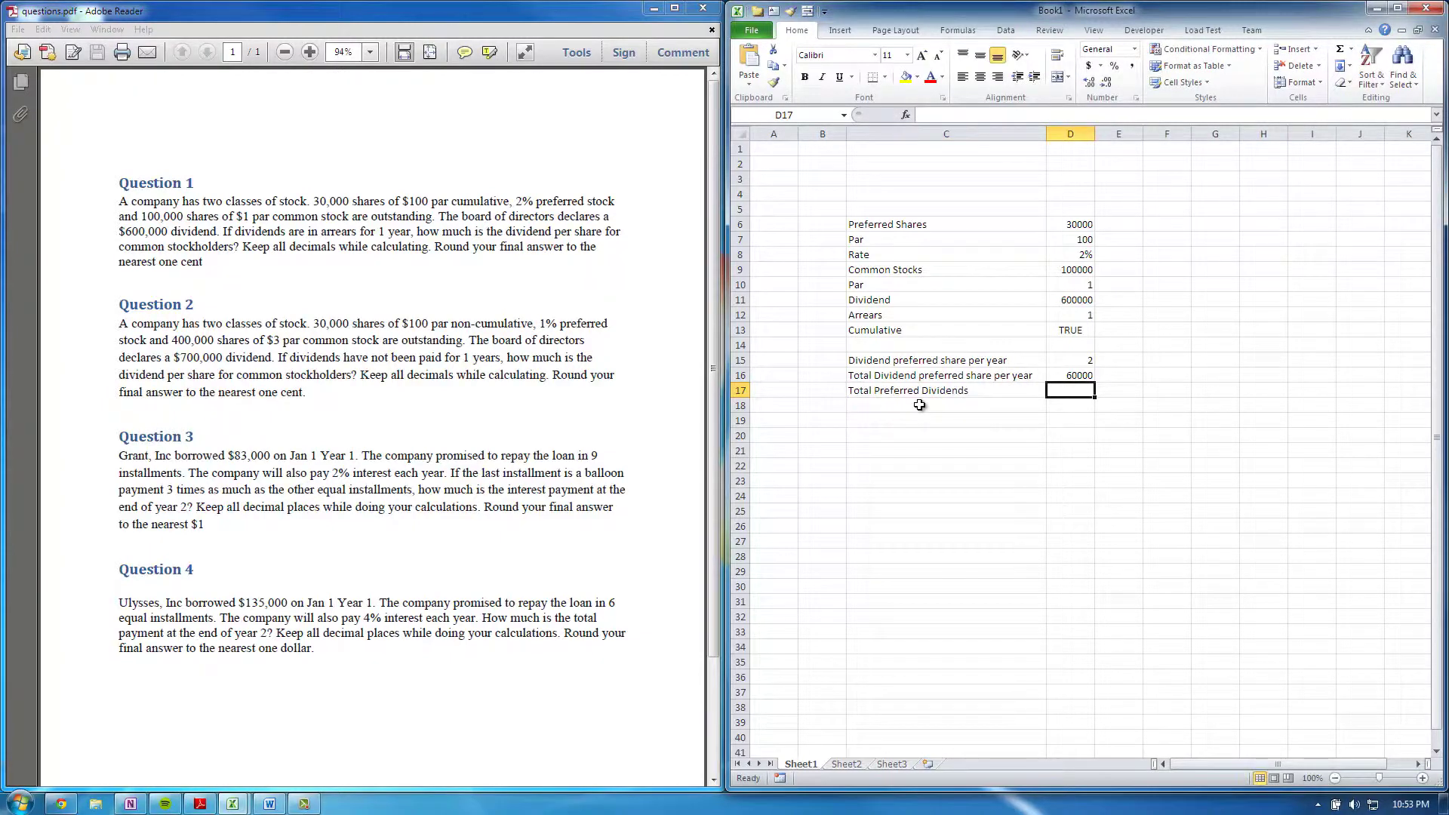
- Calculate total preferred dividends in D17, allowing for arrears only when cumulative, with =D16*IF(D13,(1+D12),1)
{"action": "type", "text": "="}
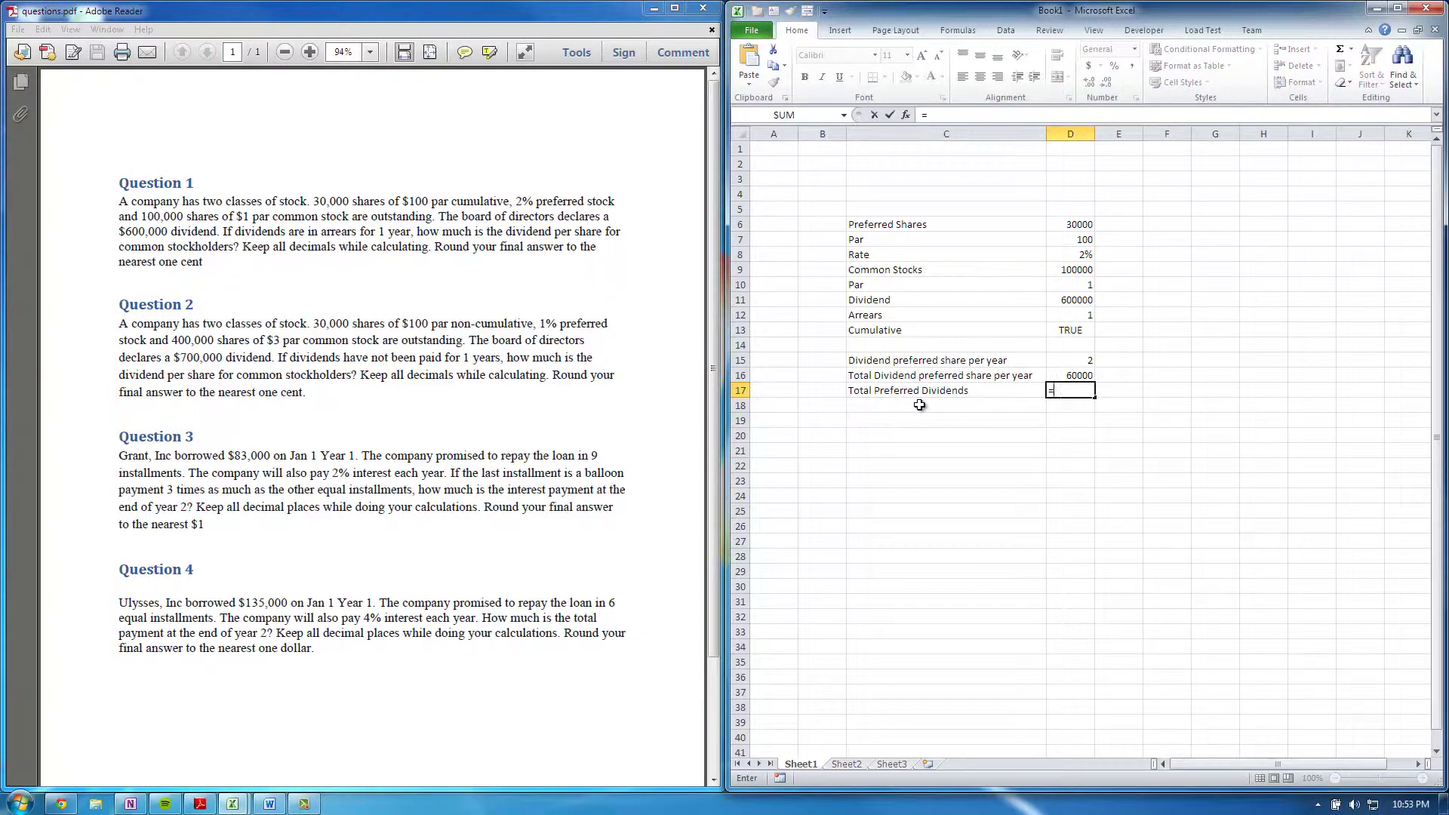
{"action": "key", "text": "Up"}
{"action": "type", "text": "*("}
{"action": "key", "text": "BackSpace"}
{"action": "type", "text": "if"}
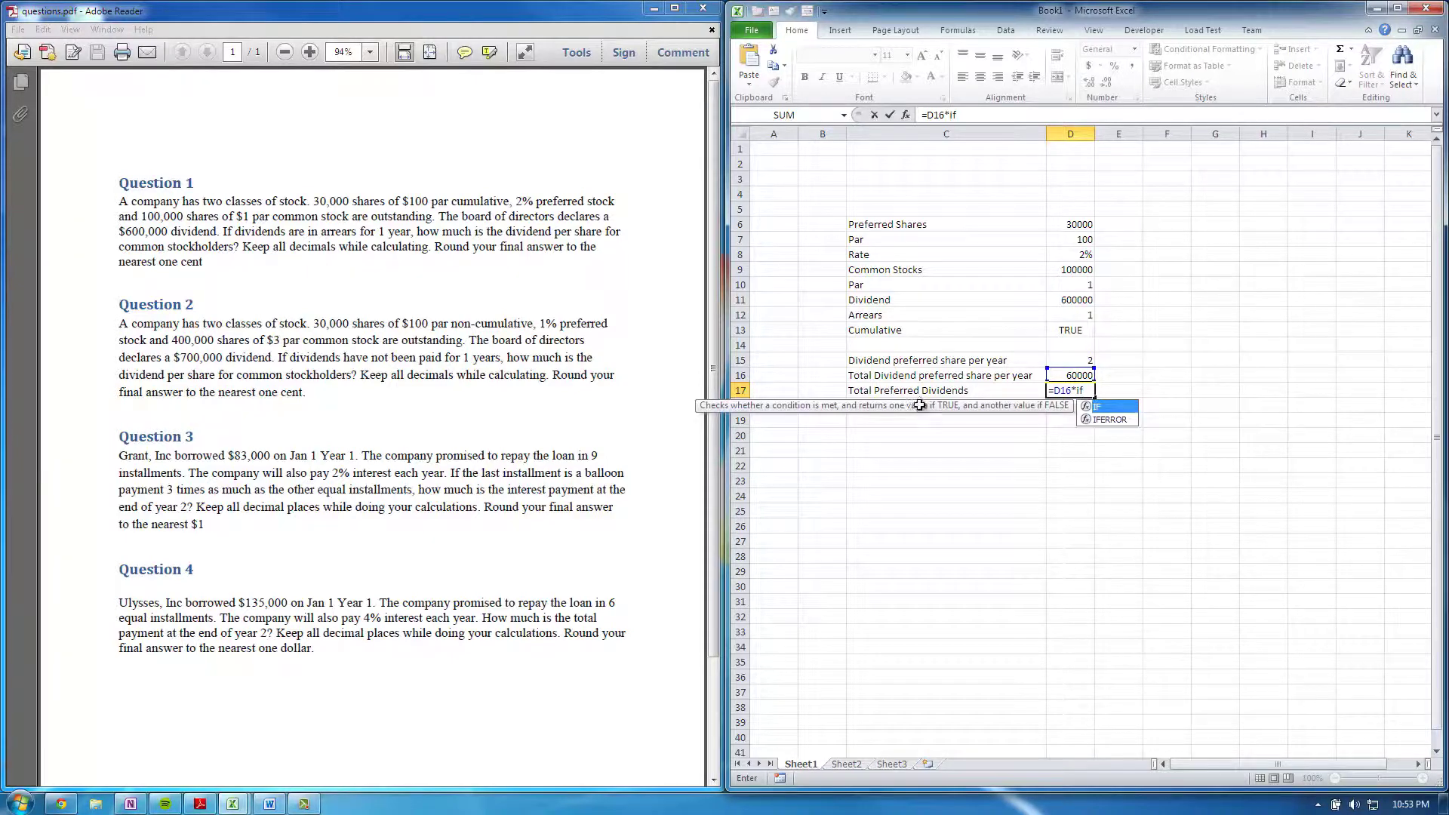
{"action": "key", "text": "Tab"}
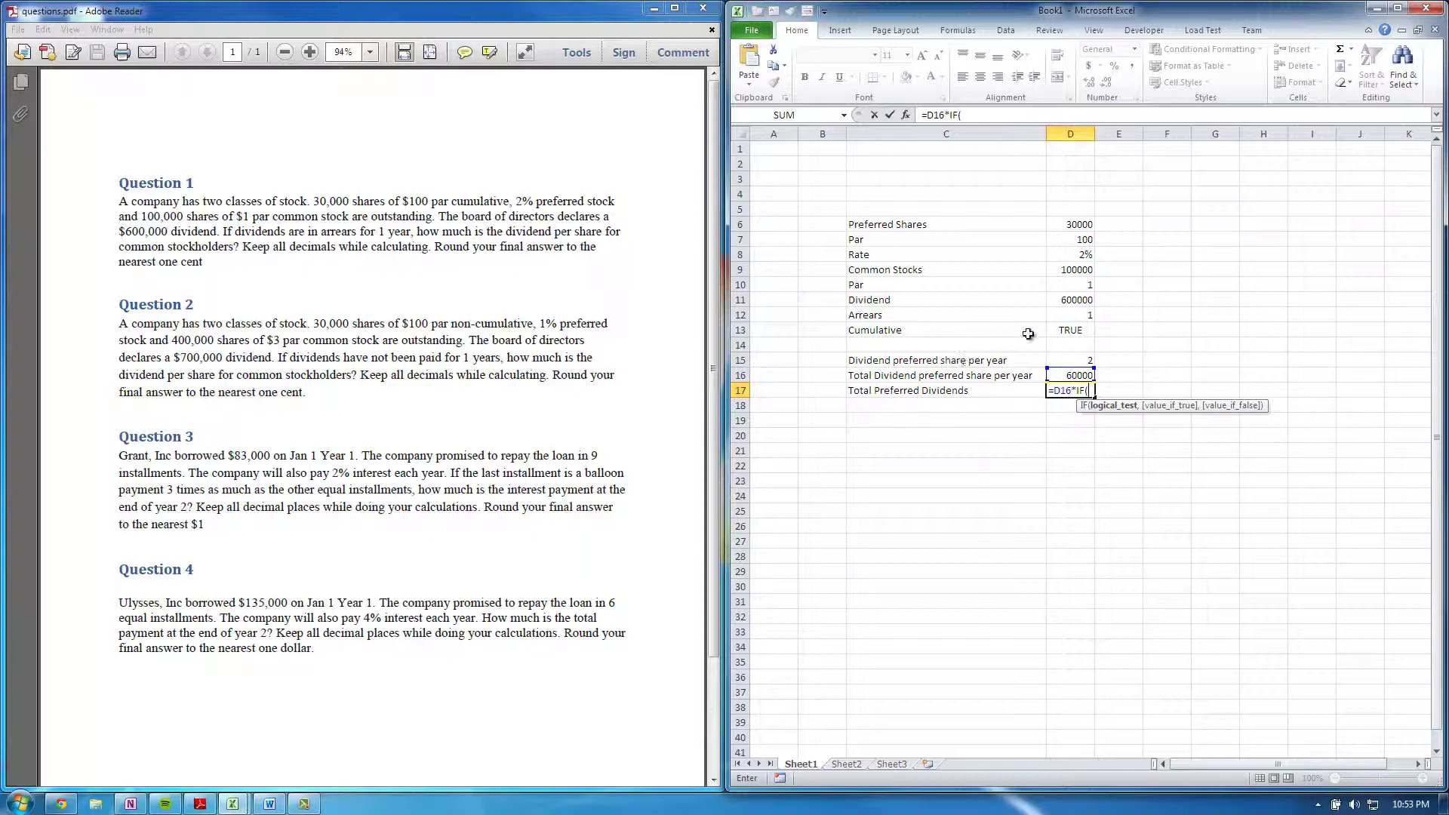
{"action": "left_click", "coordinate": [1078, 330]}
{"action": "type", "text": ","}
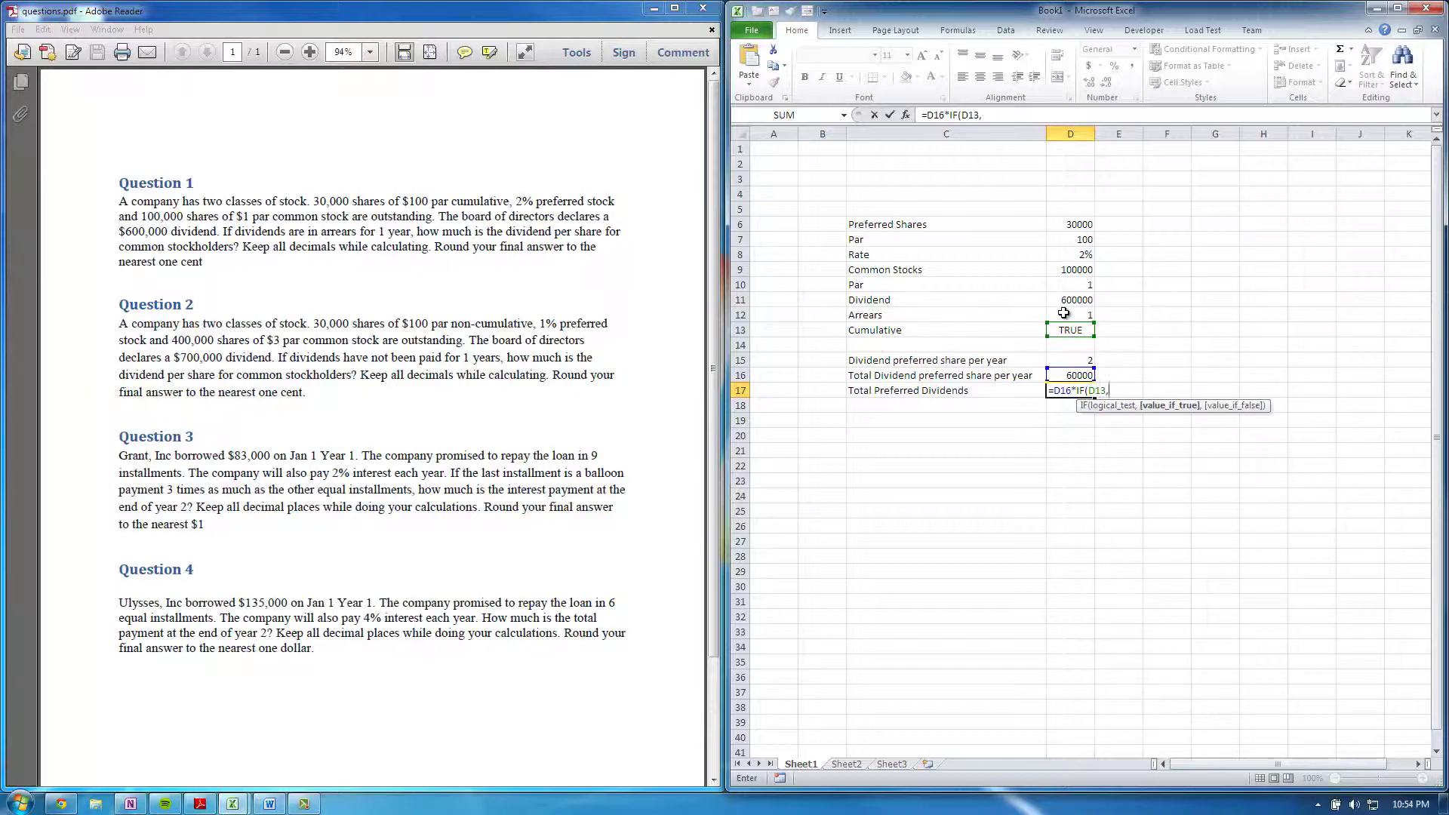
{"action": "type", "text": "(1+"}
{"action": "left_click", "coordinate": [1063, 312]}
{"action": "type", "text": "),"}
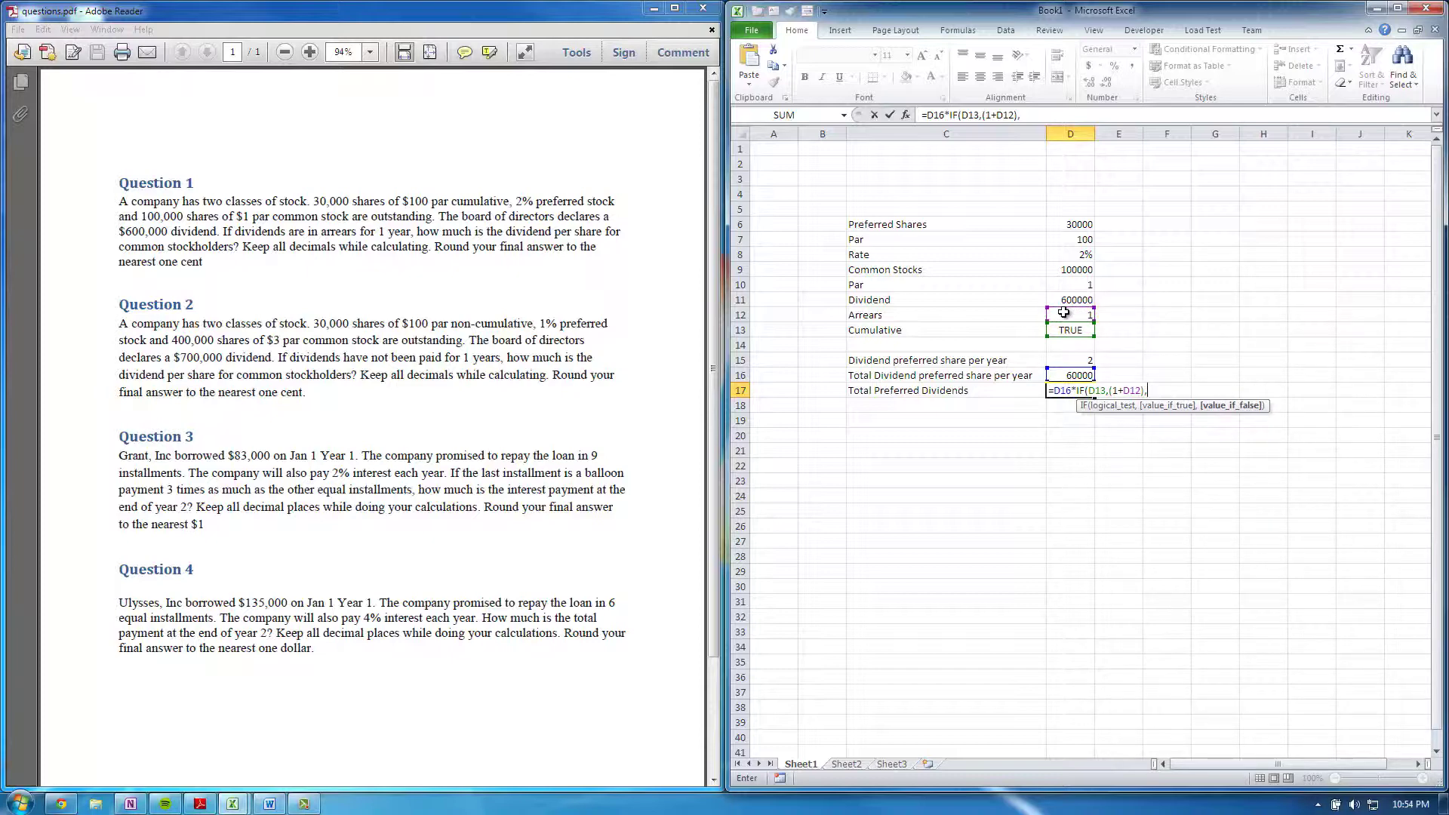
{"action": "type", "text": "1)"}
{"action": "key", "text": "Return"}
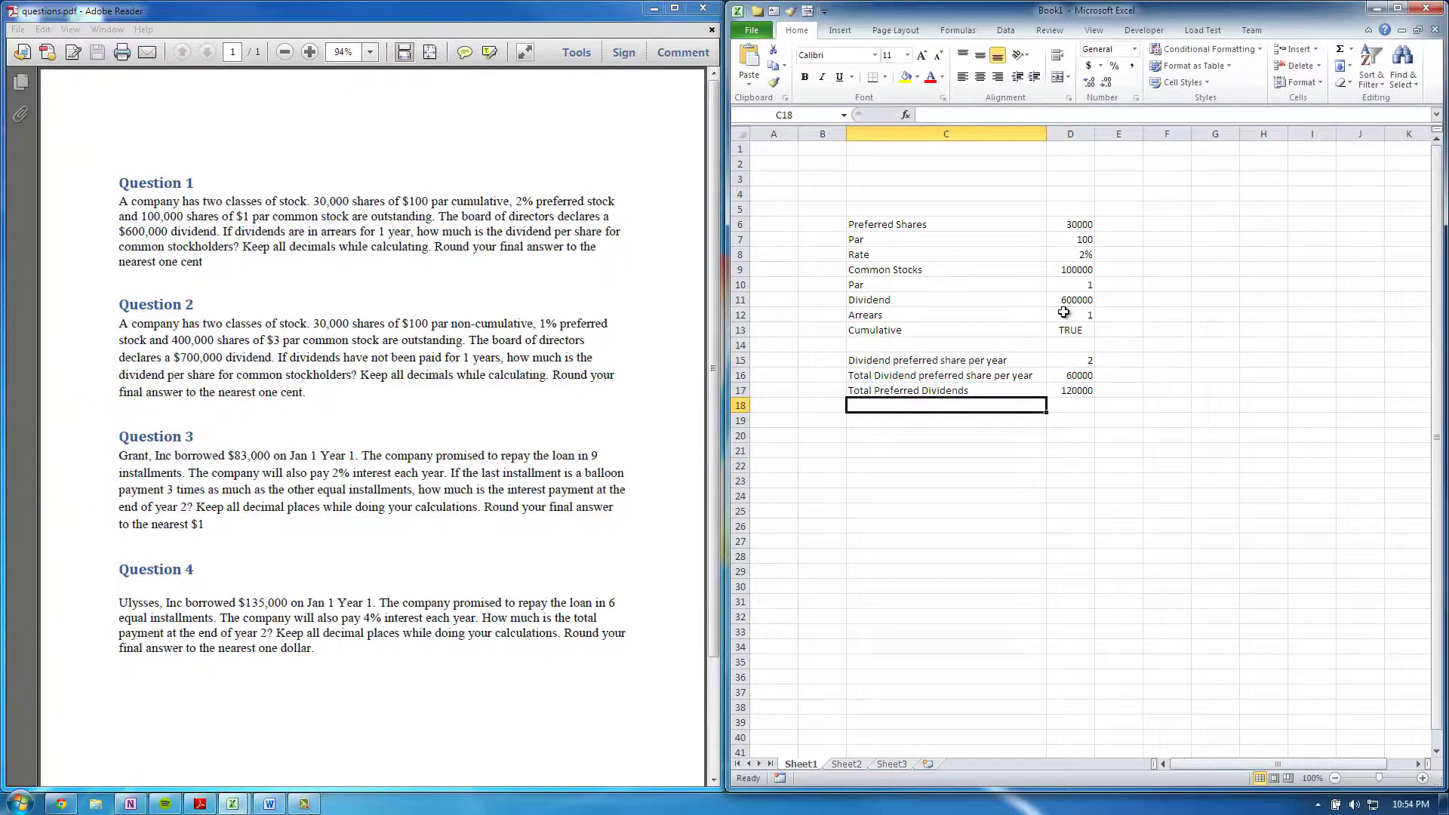
{"action": "key", "text": "Up"}
{"action": "key", "text": "Right"}
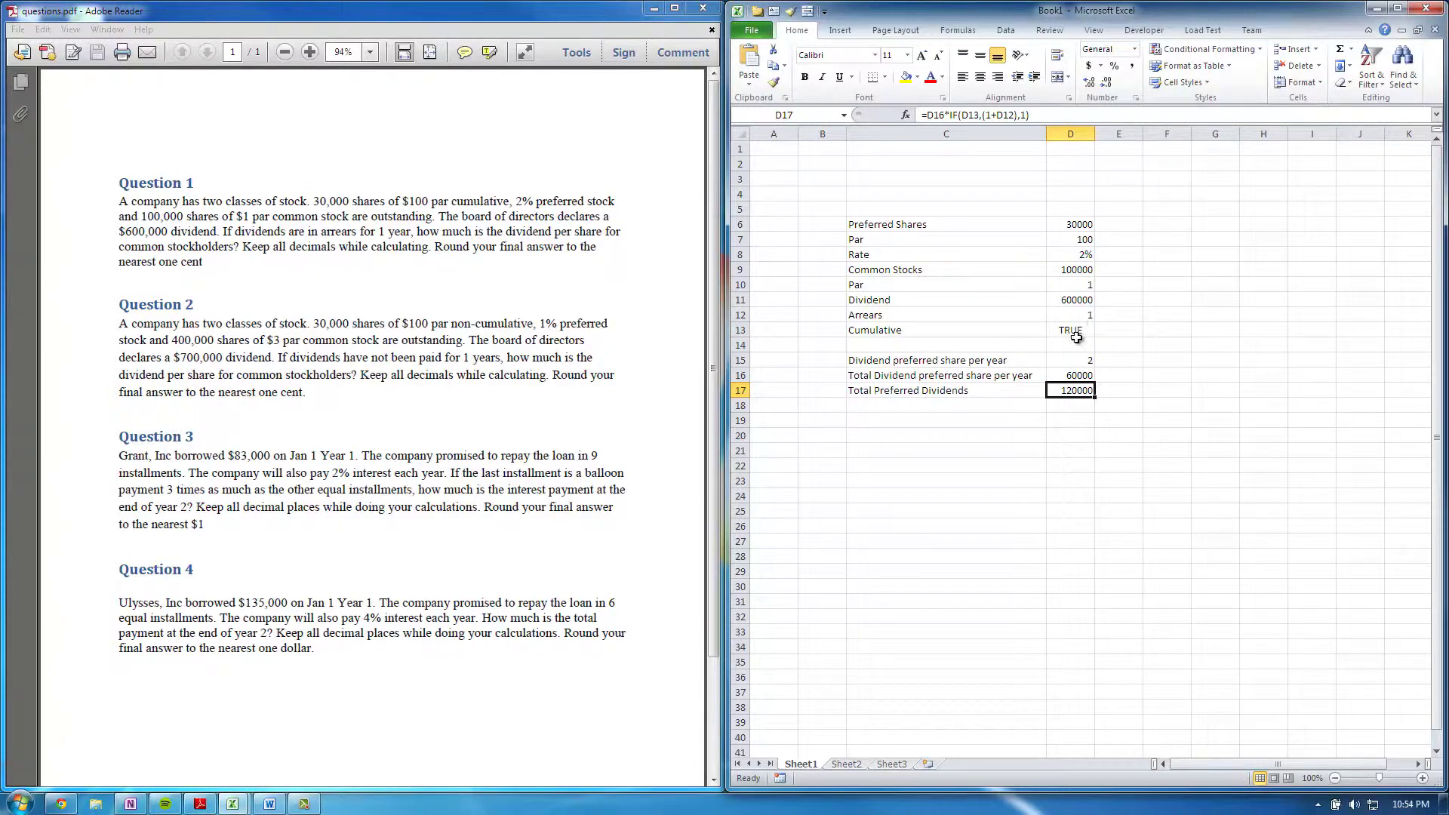
- Label cell C18 "Preferred Dividends per share"
{"action": "left_click", "coordinate": [970, 410]}
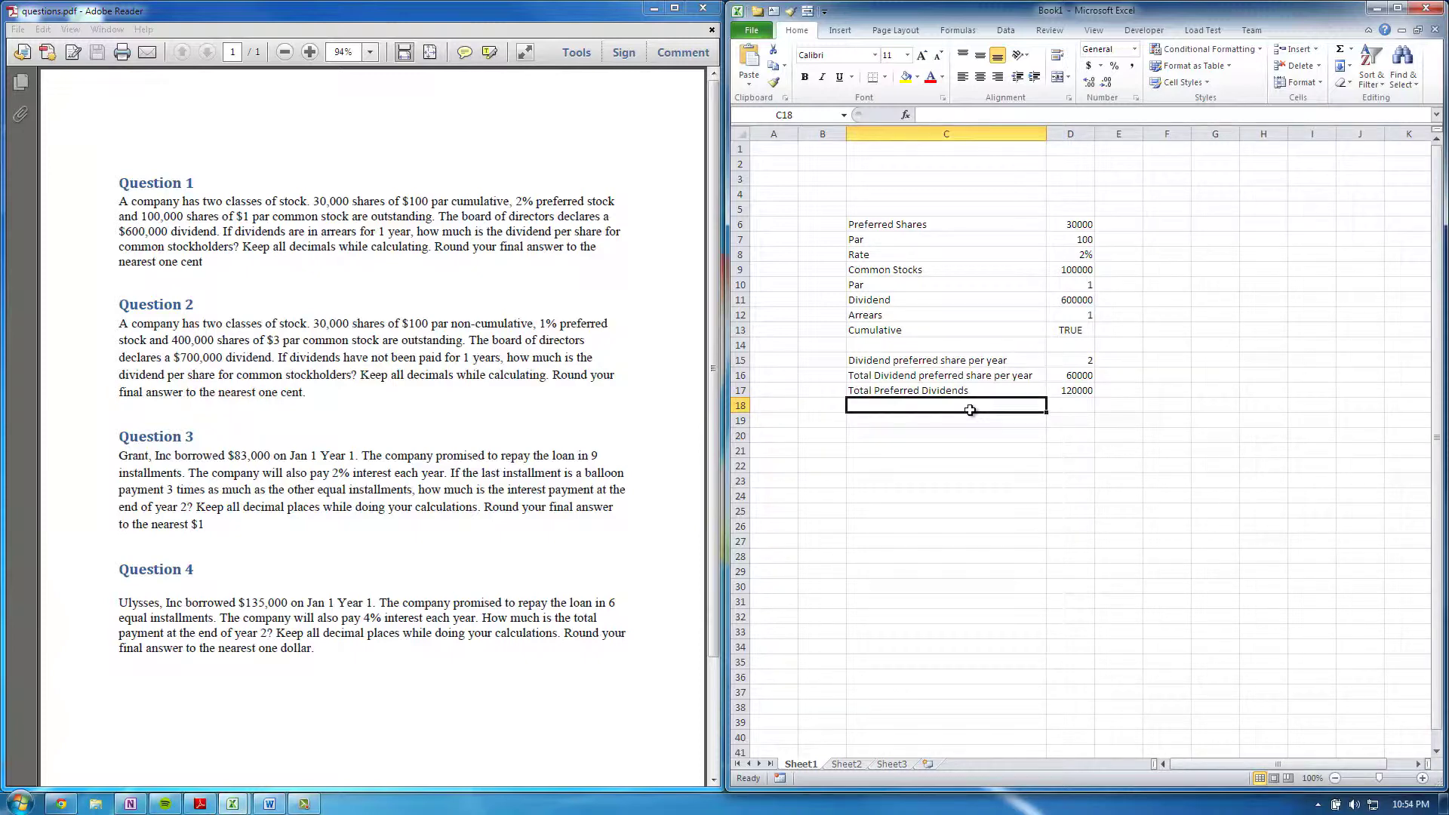
{"action": "type", "text": "Preferred D"}
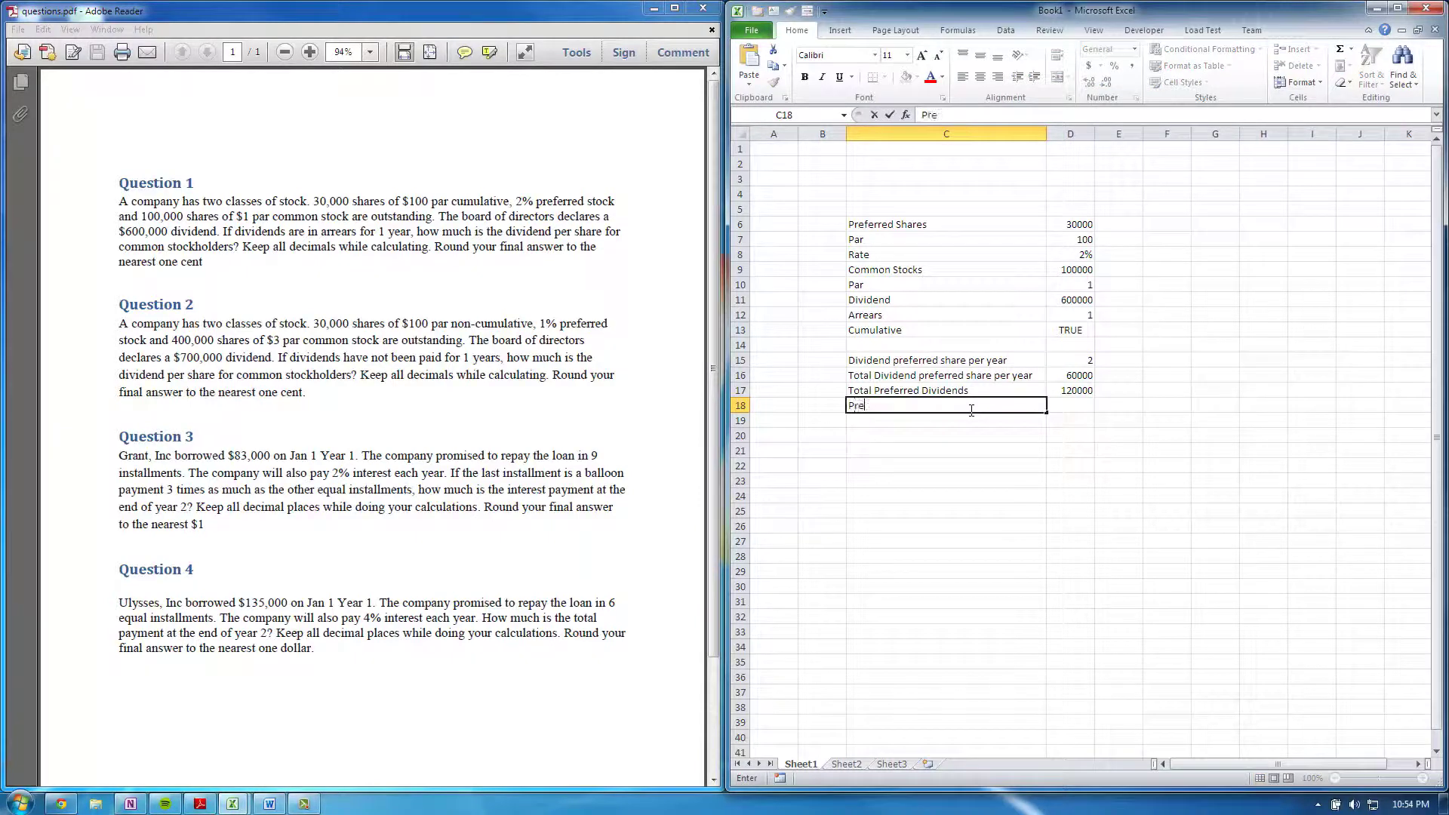
{"action": "type", "text": "er share"}
{"action": "key", "text": "Tab"}
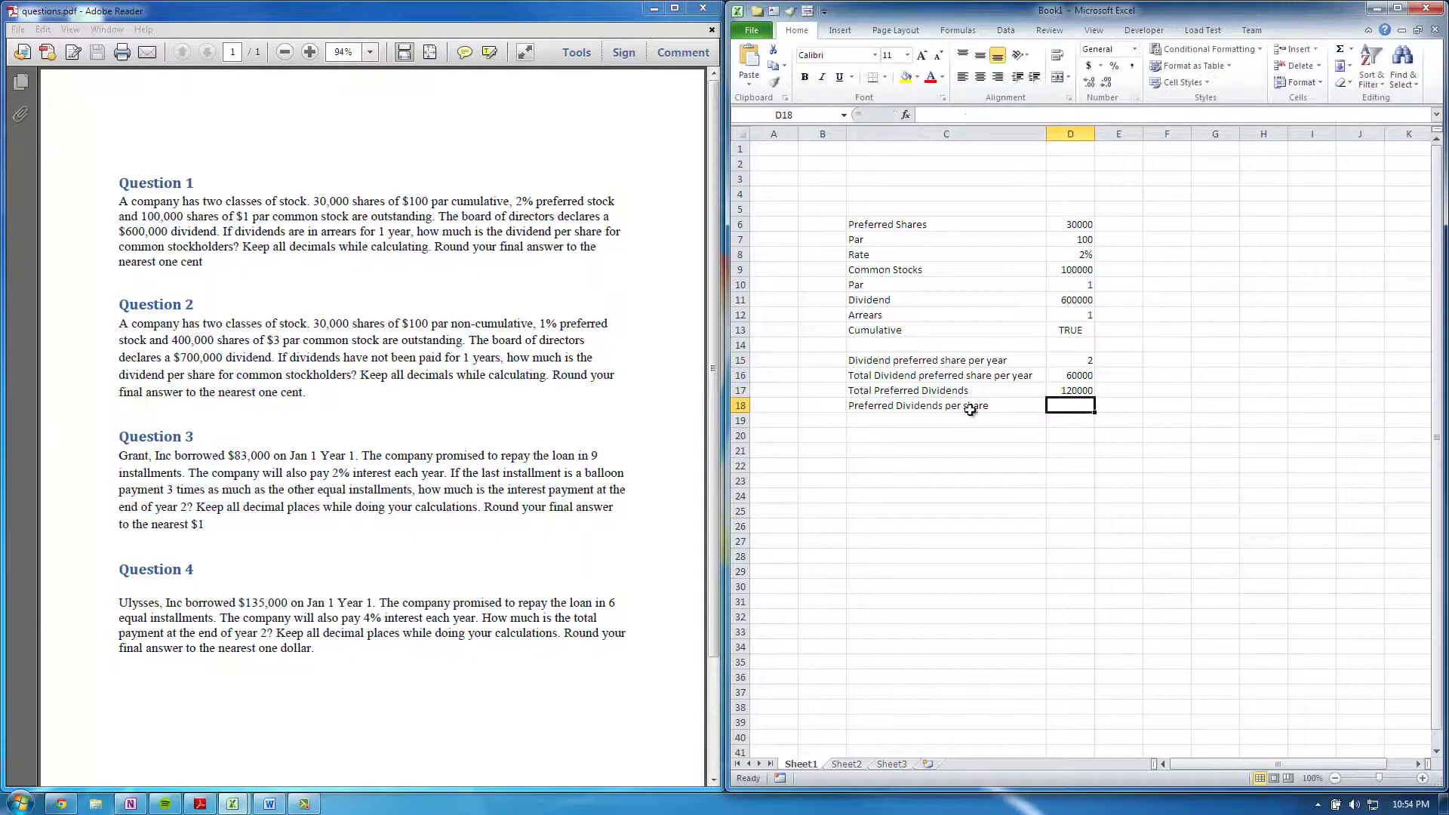
- Calculate preferred dividends per share in D18 as total preferred dividends divided by preferred shares, =D17/D6
{"action": "type", "text": "="}
{"action": "key", "text": "Up"}
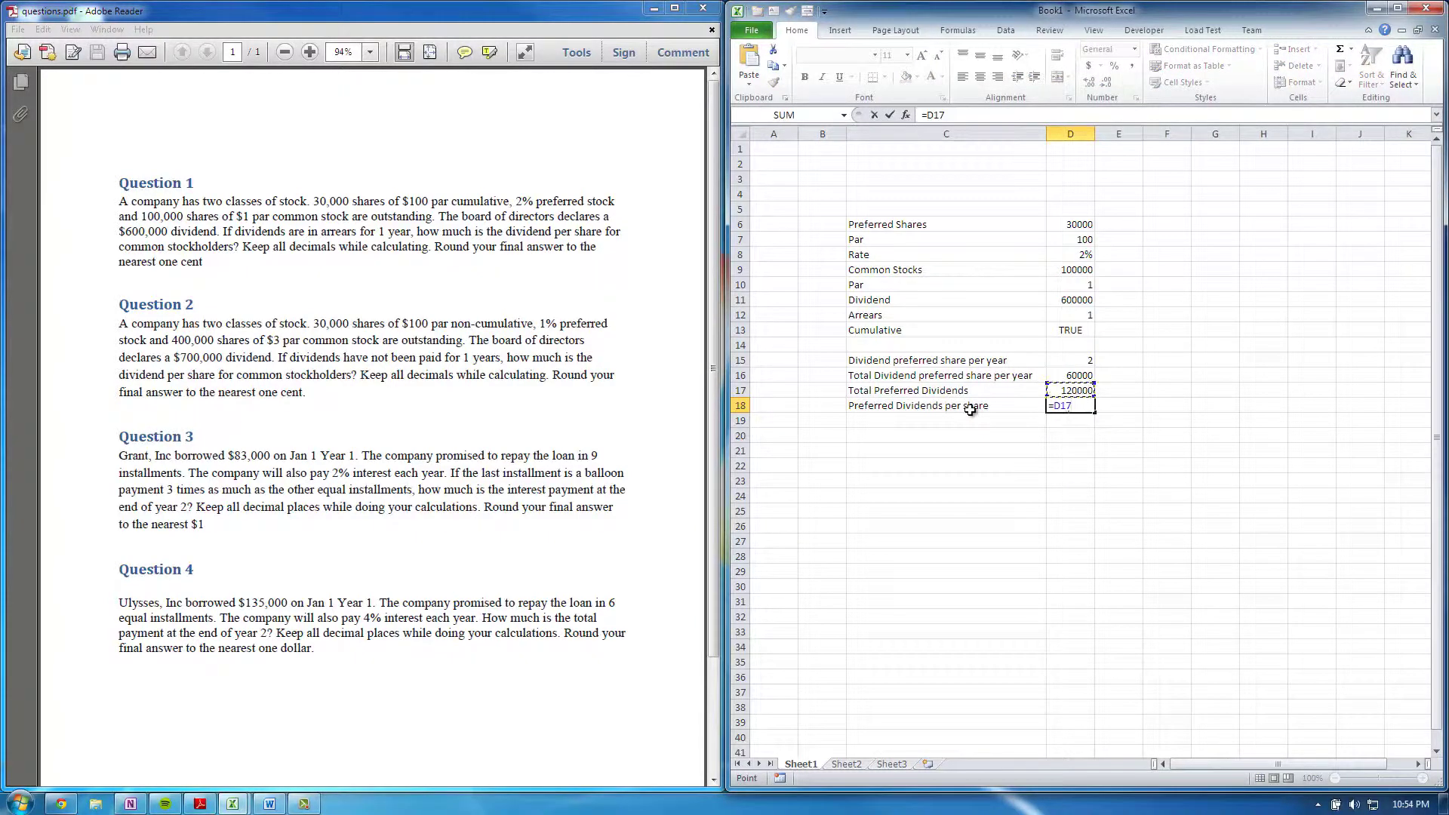
{"action": "type", "text": "/"}
{"action": "left_click", "coordinate": [1068, 225]}
{"action": "key", "text": "Return"}
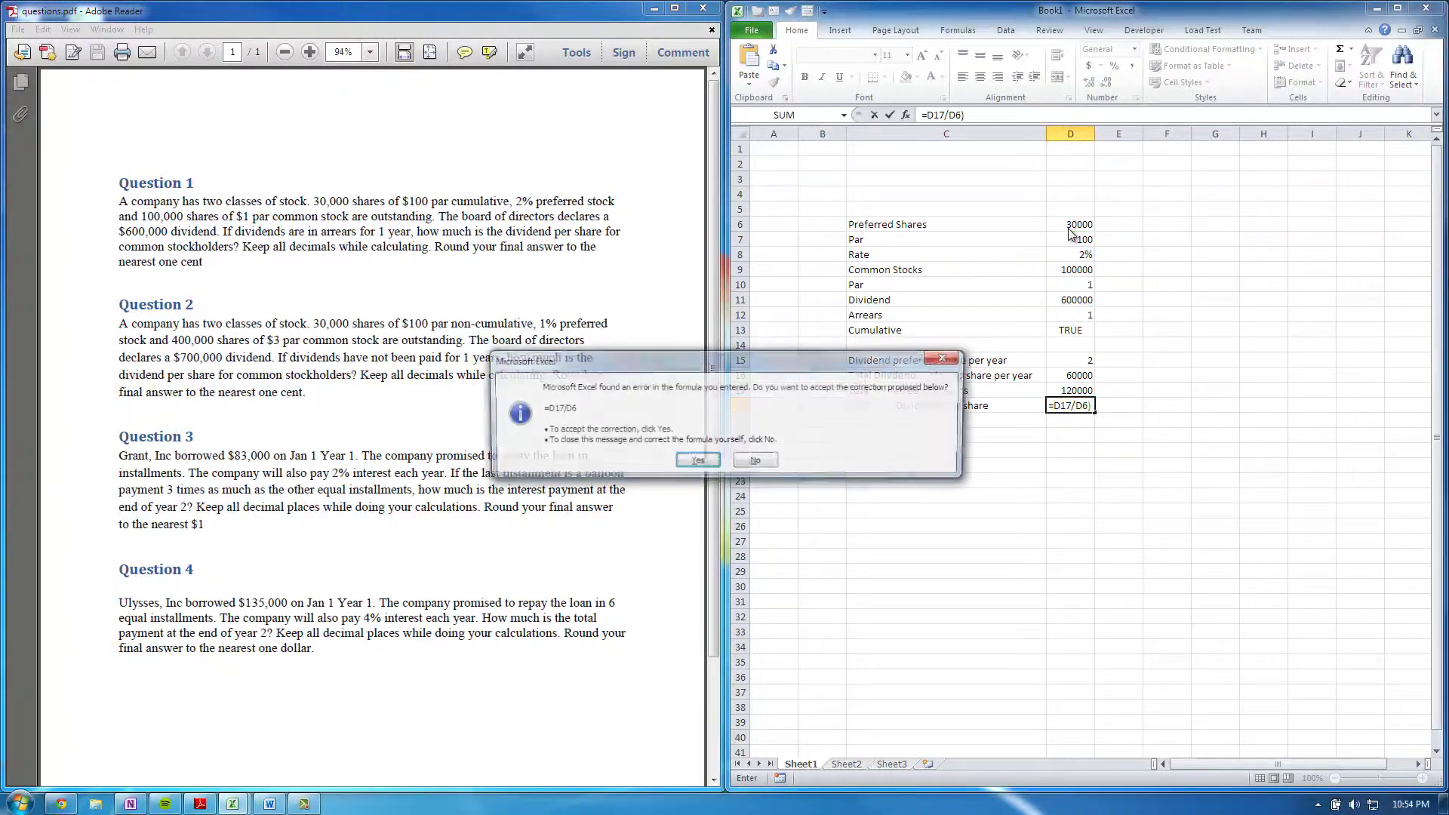
{"action": "key", "text": "Return"}
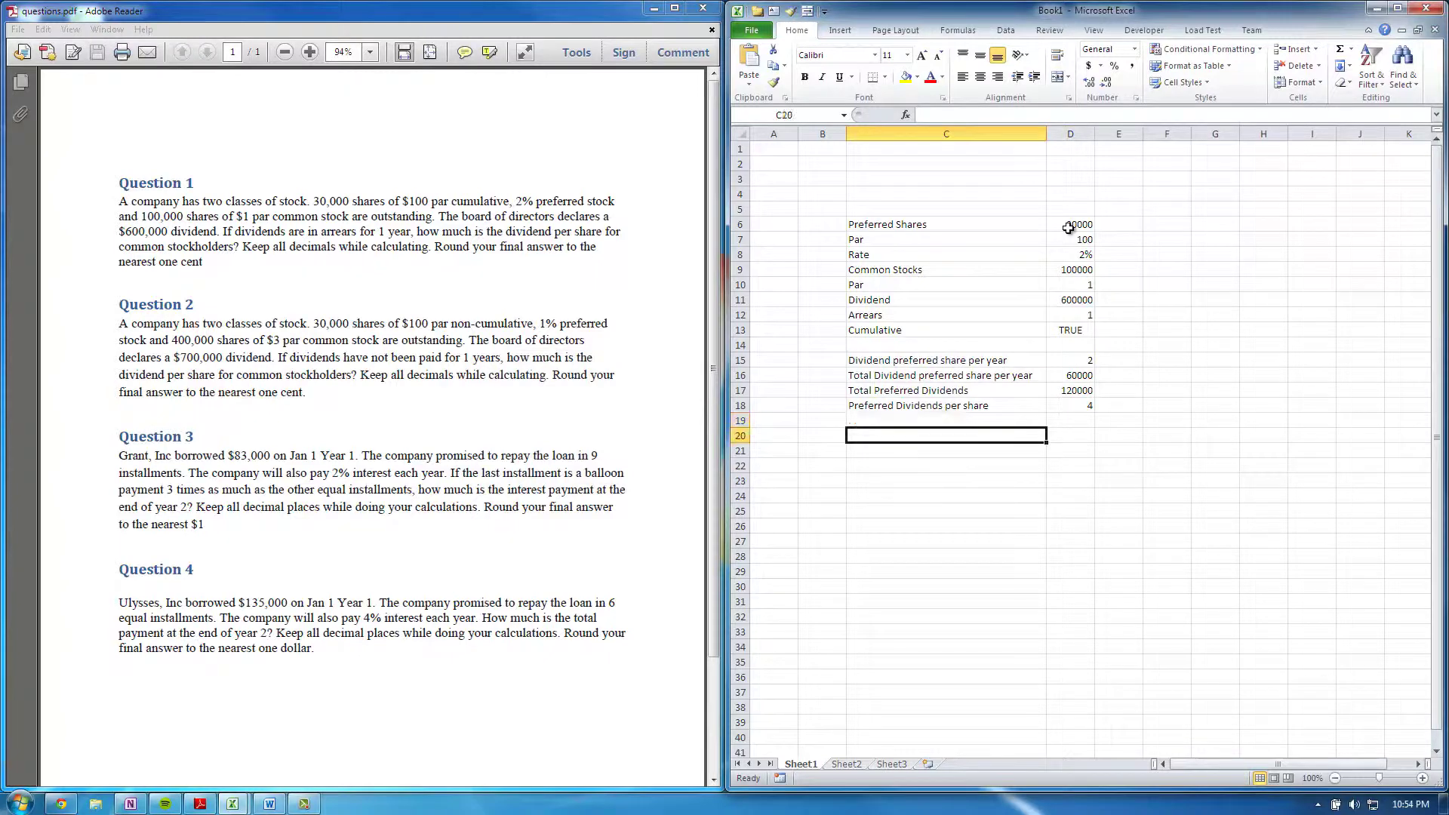
- Label cell C20 "Total dividend for common stocks", leaving row 19 blank
{"action": "left_click", "coordinate": [930, 406]}
{"action": "key", "text": "Right"}
{"action": "key", "text": "Left"}
{"action": "key", "text": "Down"}
{"action": "key", "text": "Down"}
{"action": "type", "text": "Total div"}
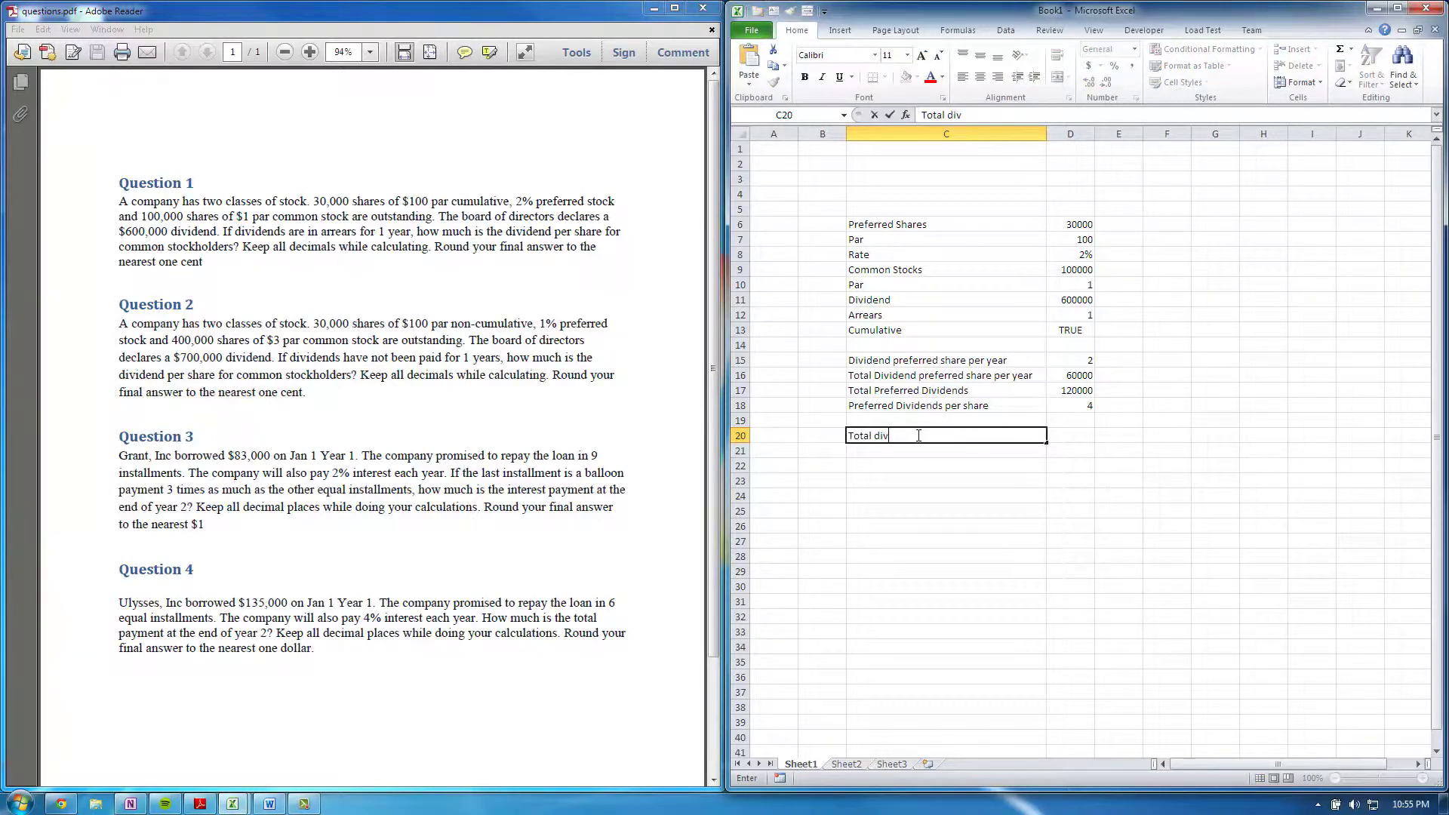
{"action": "type", "text": "idend for common stocks"}
{"action": "key", "text": "Tab"}
- Calculate the common stocks' total dividend in D20 as declared dividend minus total preferred dividends, =D11-D17
{"action": "type", "text": "="}
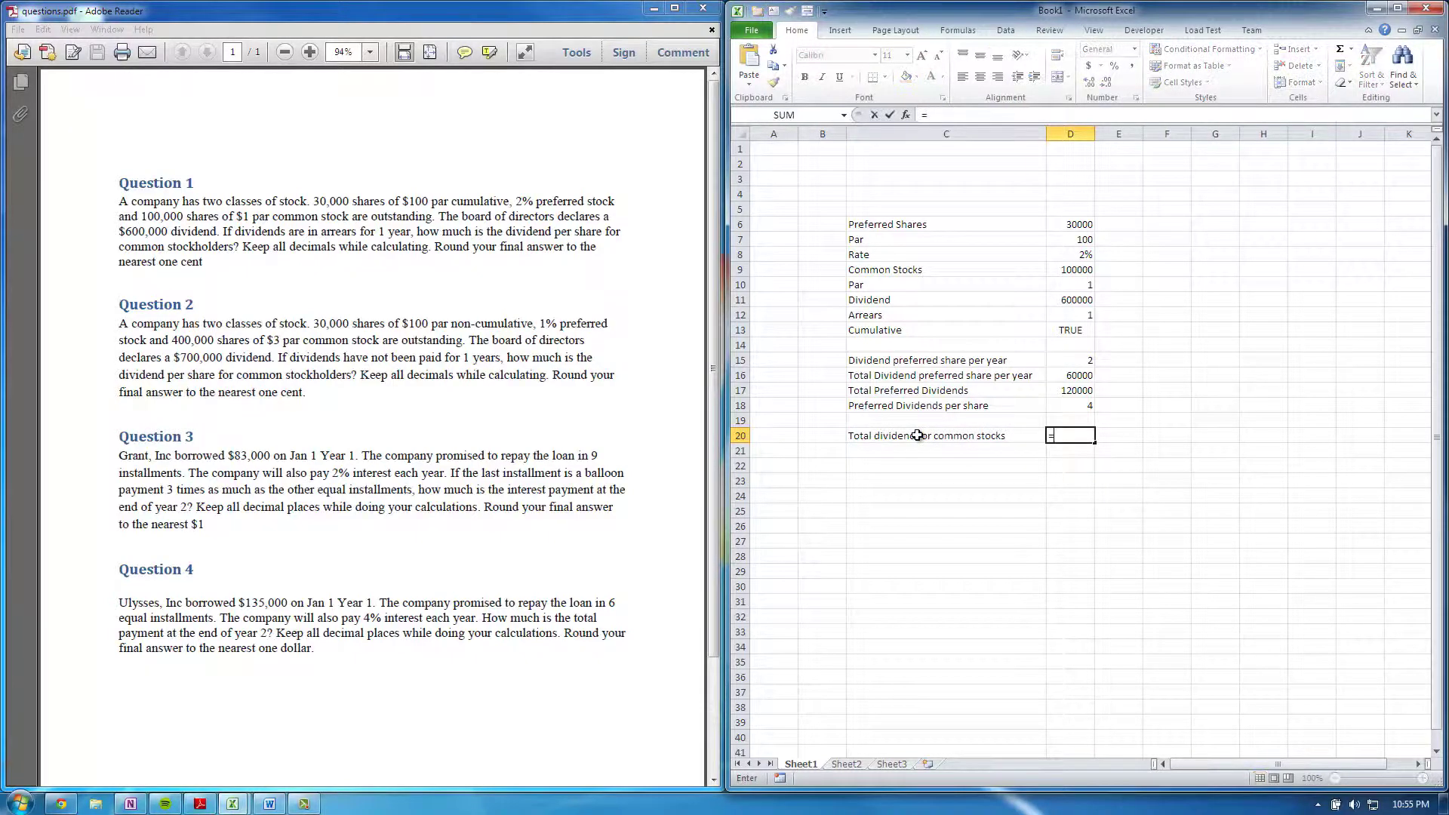
{"action": "left_click", "coordinate": [1081, 301]}
{"action": "type", "text": "-"}
{"action": "left_click", "coordinate": [1075, 390]}
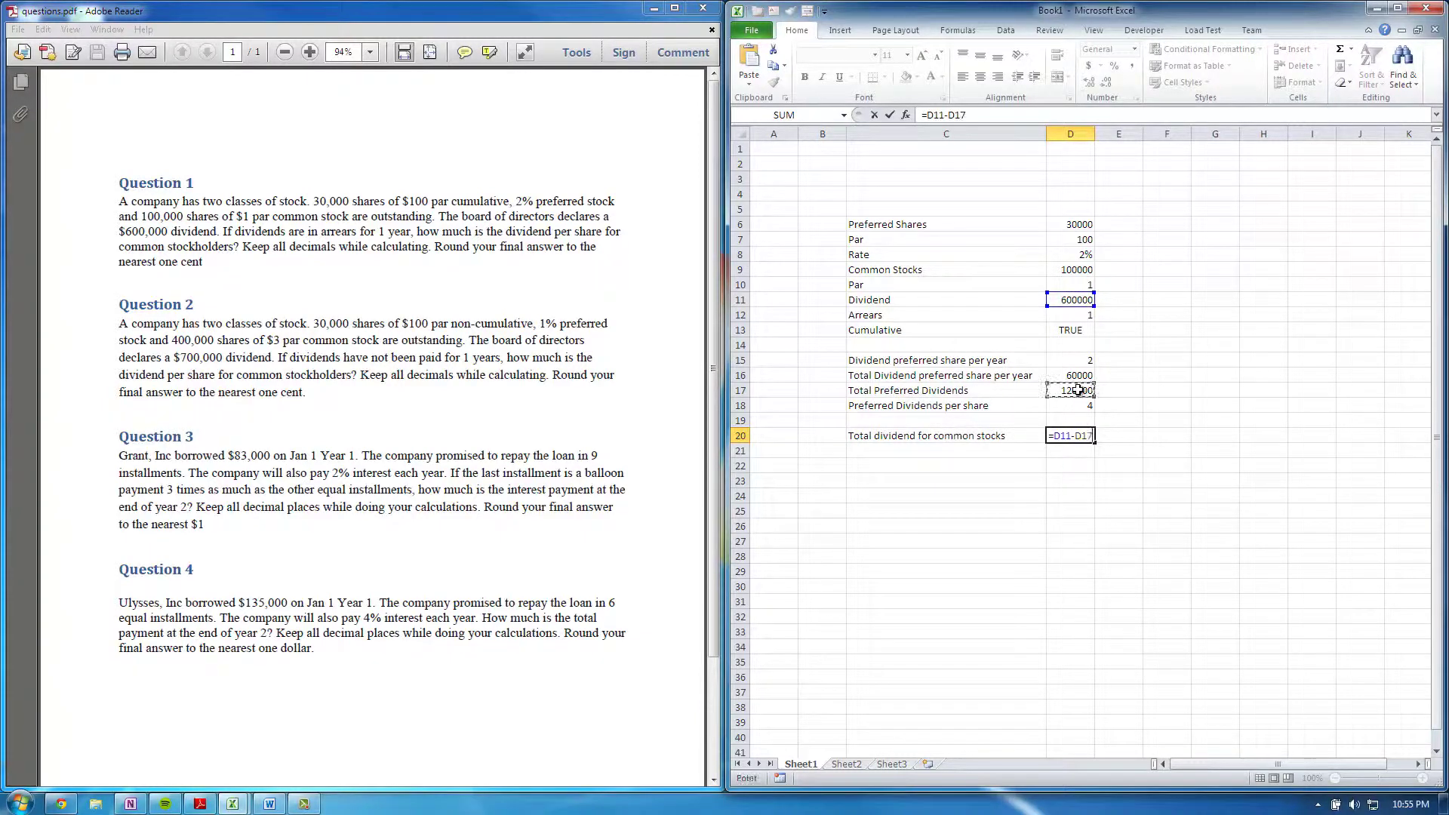
{"action": "key", "text": "Return"}
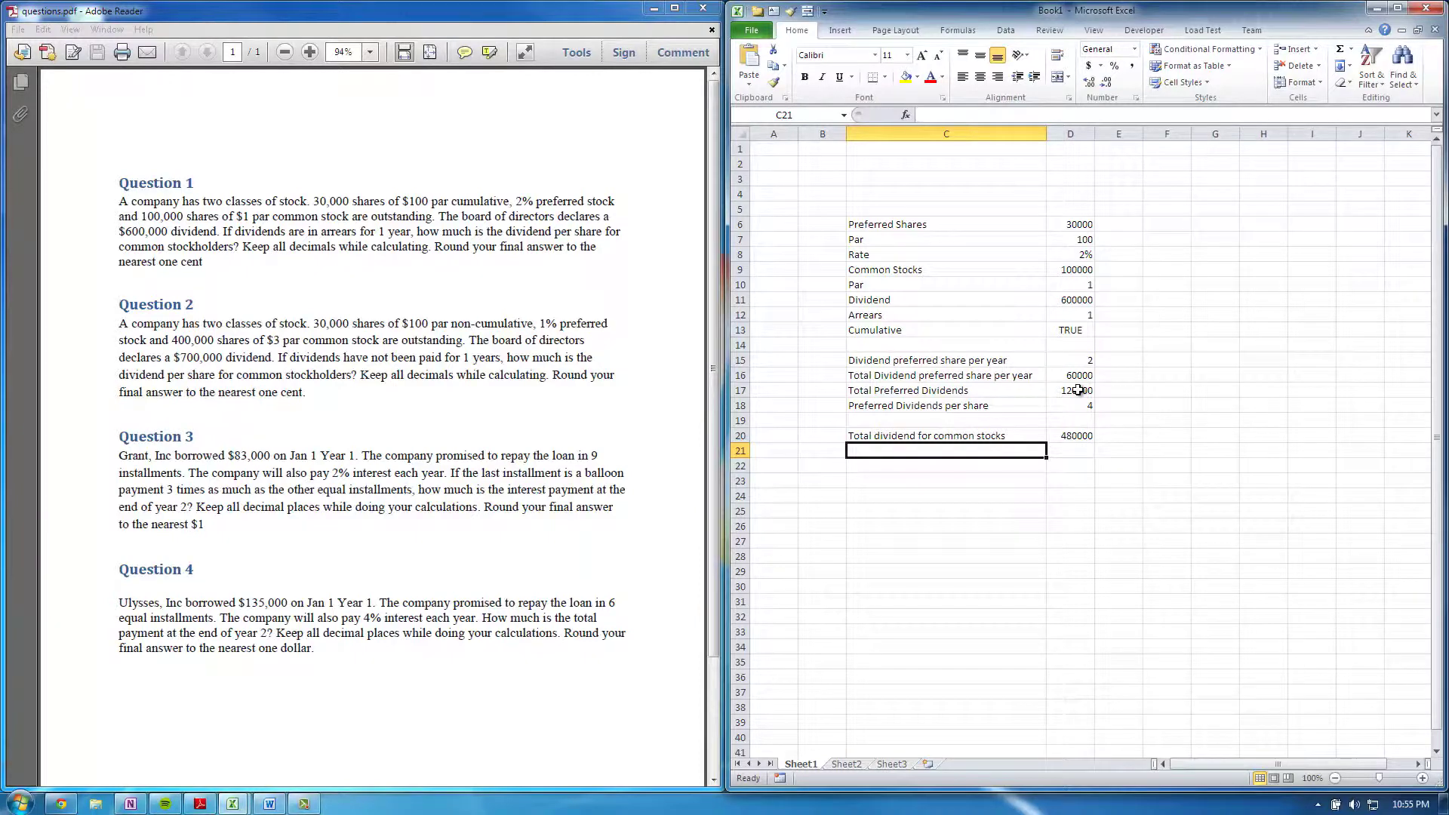
- Label C21 "Dividends per share" and calculate it in D21 by dividing by the number of common stocks, =D20/D9
{"action": "type", "text": "Dividends per share"}
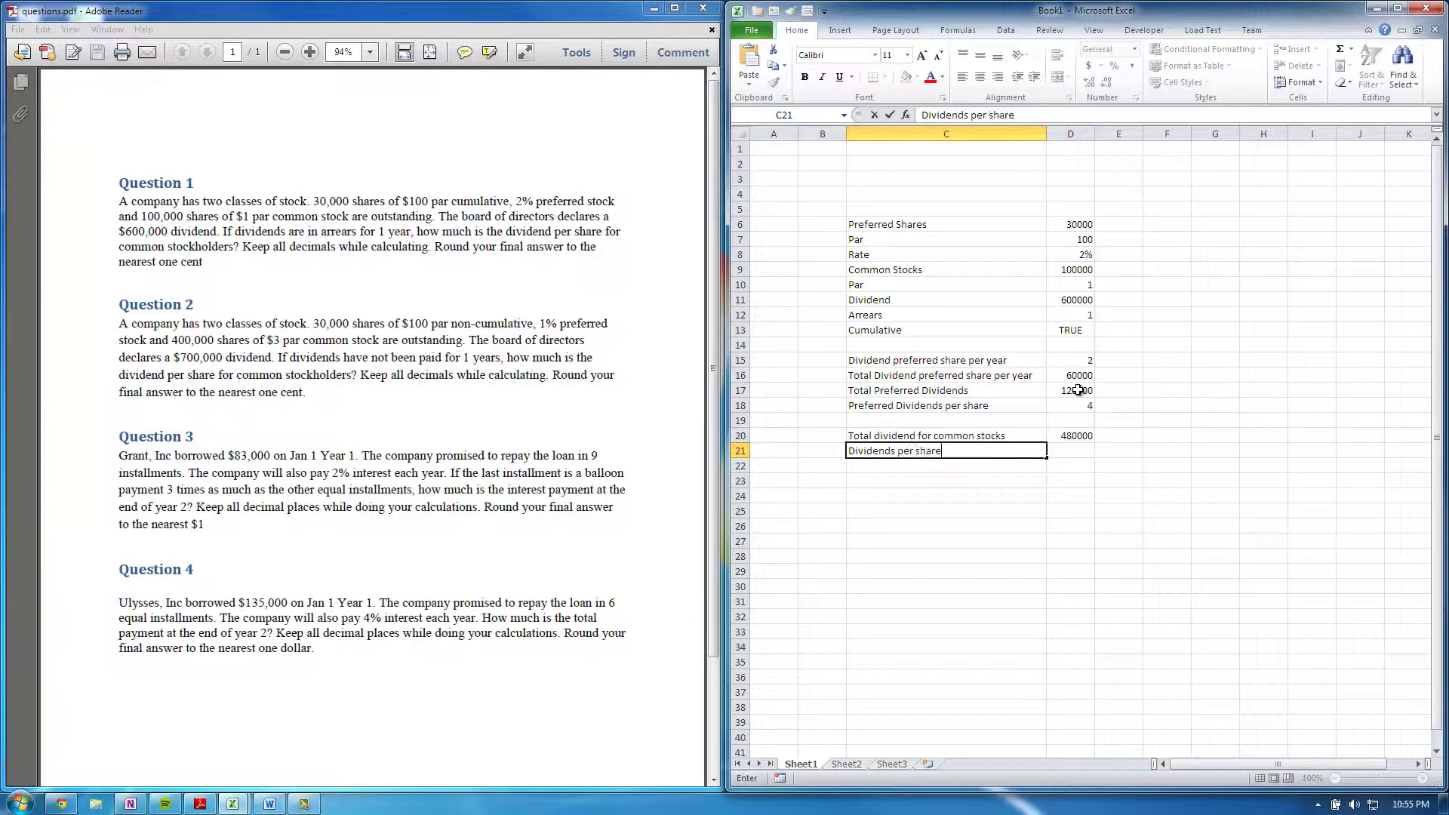
{"action": "key", "text": "Tab"}
{"action": "type", "text": "="}
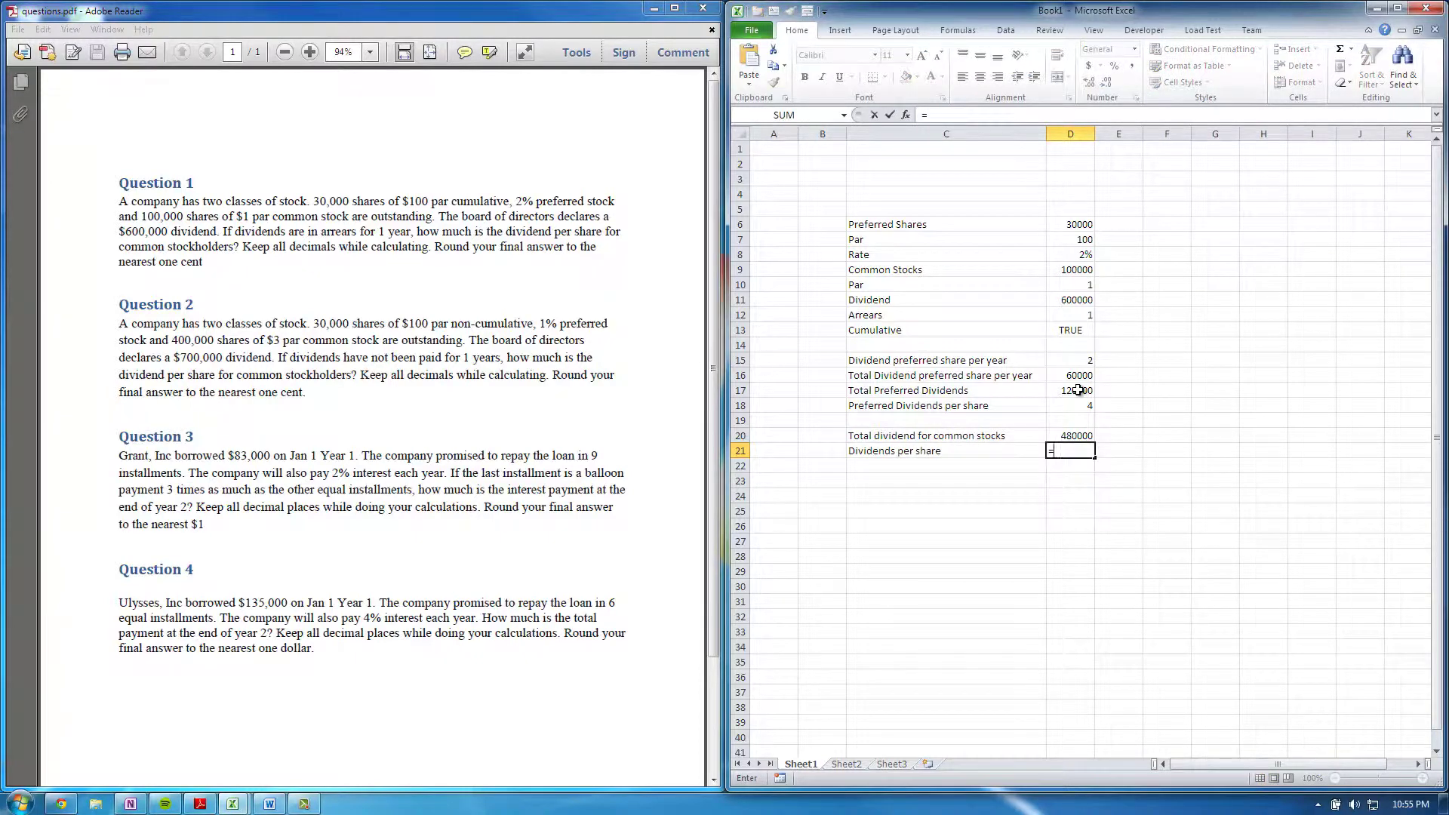
{"action": "key", "text": "Up"}
{"action": "type", "text": "/"}
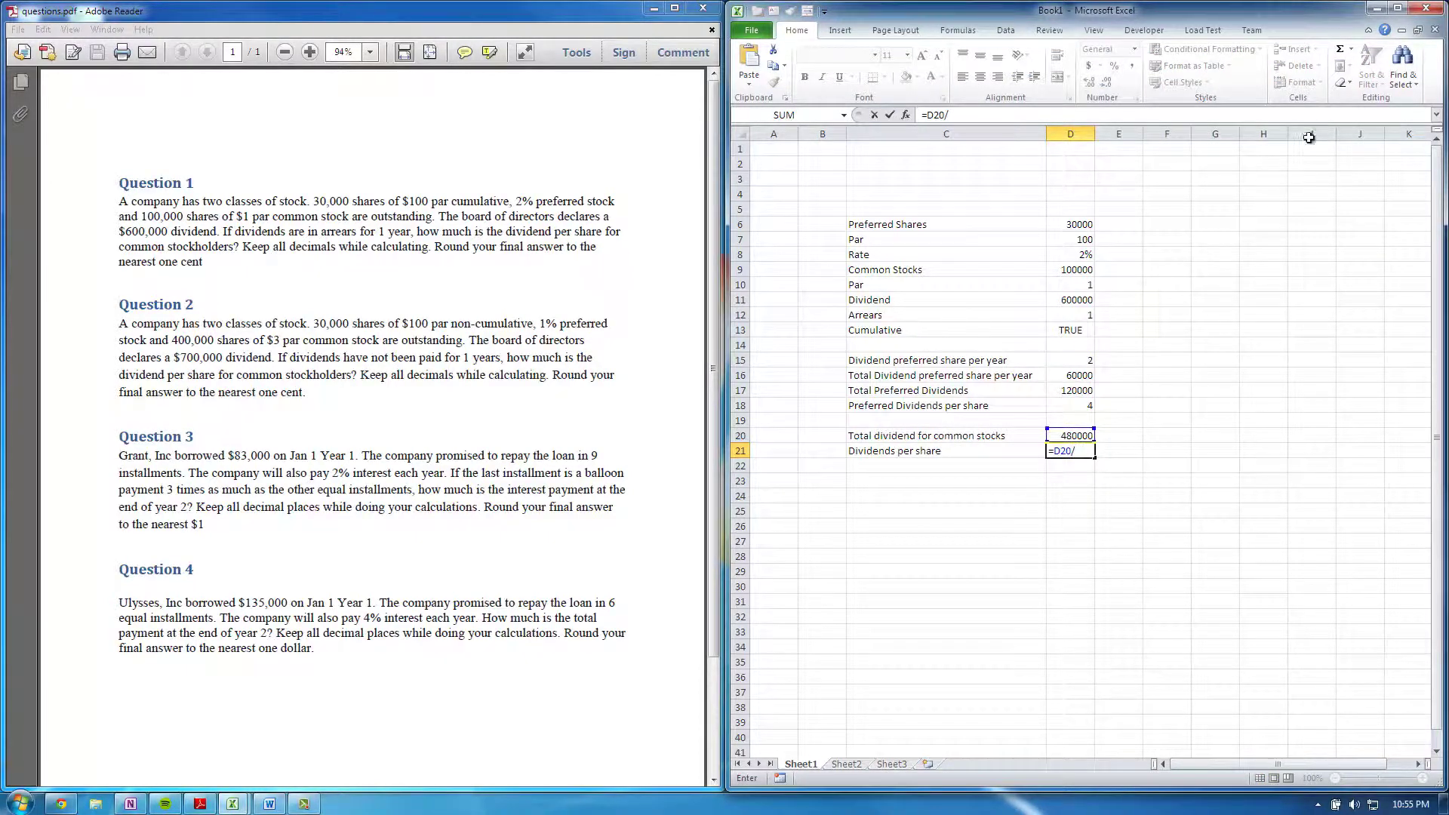
{"action": "left_click", "coordinate": [1093, 269]}
{"action": "key", "text": "Return"}
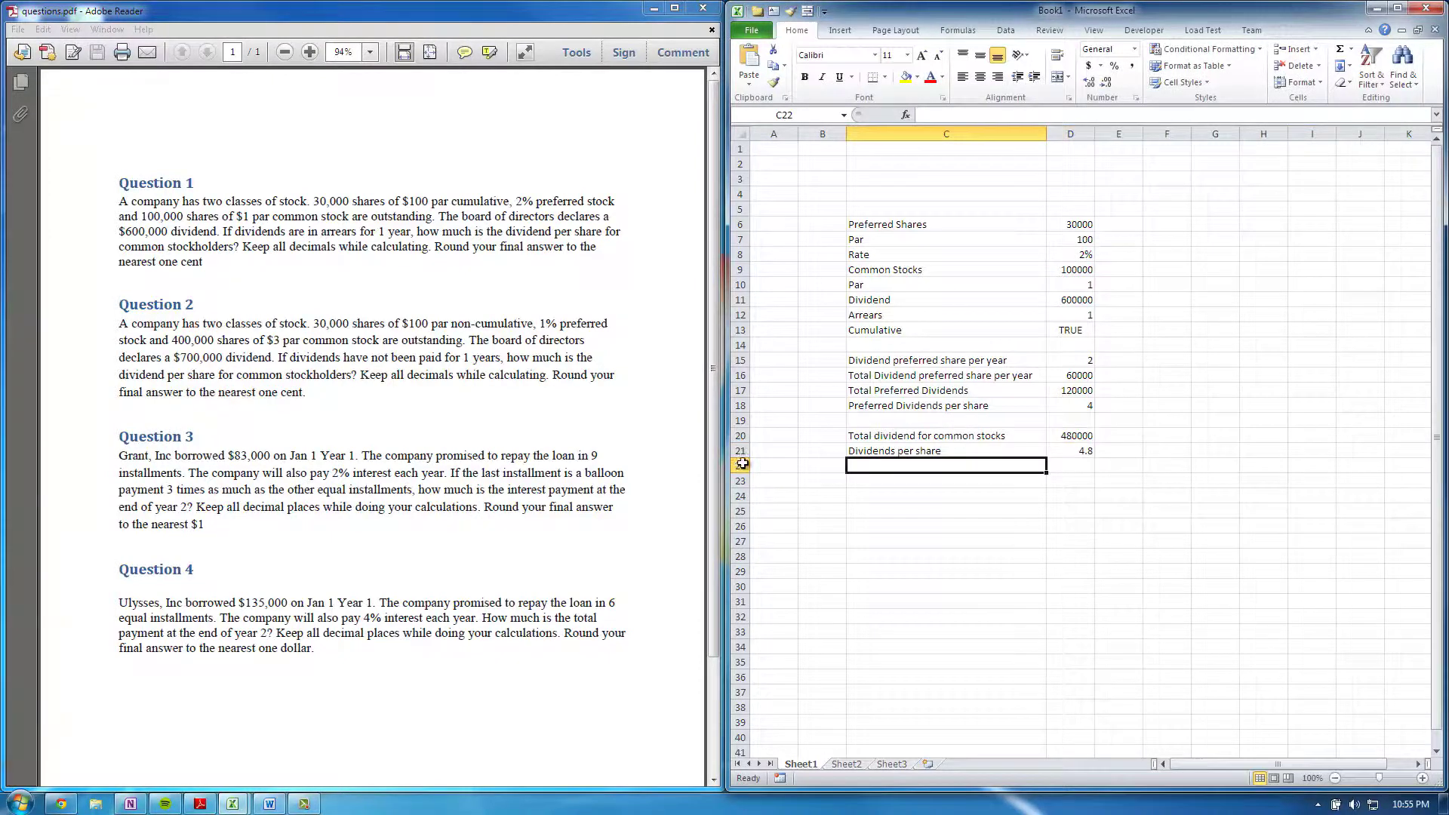
{"action": "left_click", "coordinate": [1064, 453]}
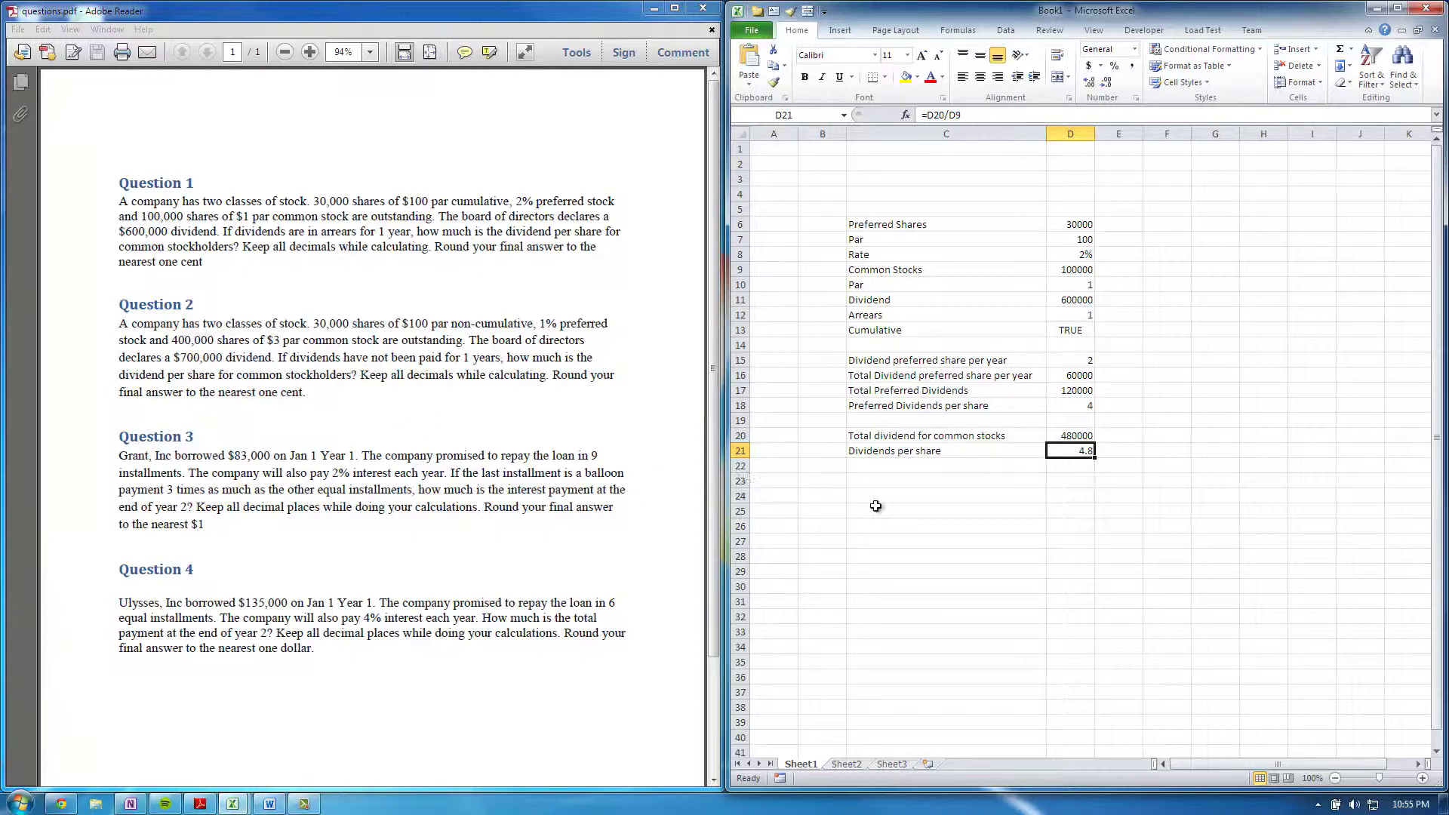
- Start entering Question 2's data by setting the preferred rate in D8 to 1%
{"action": "left_click", "coordinate": [1059, 224]}
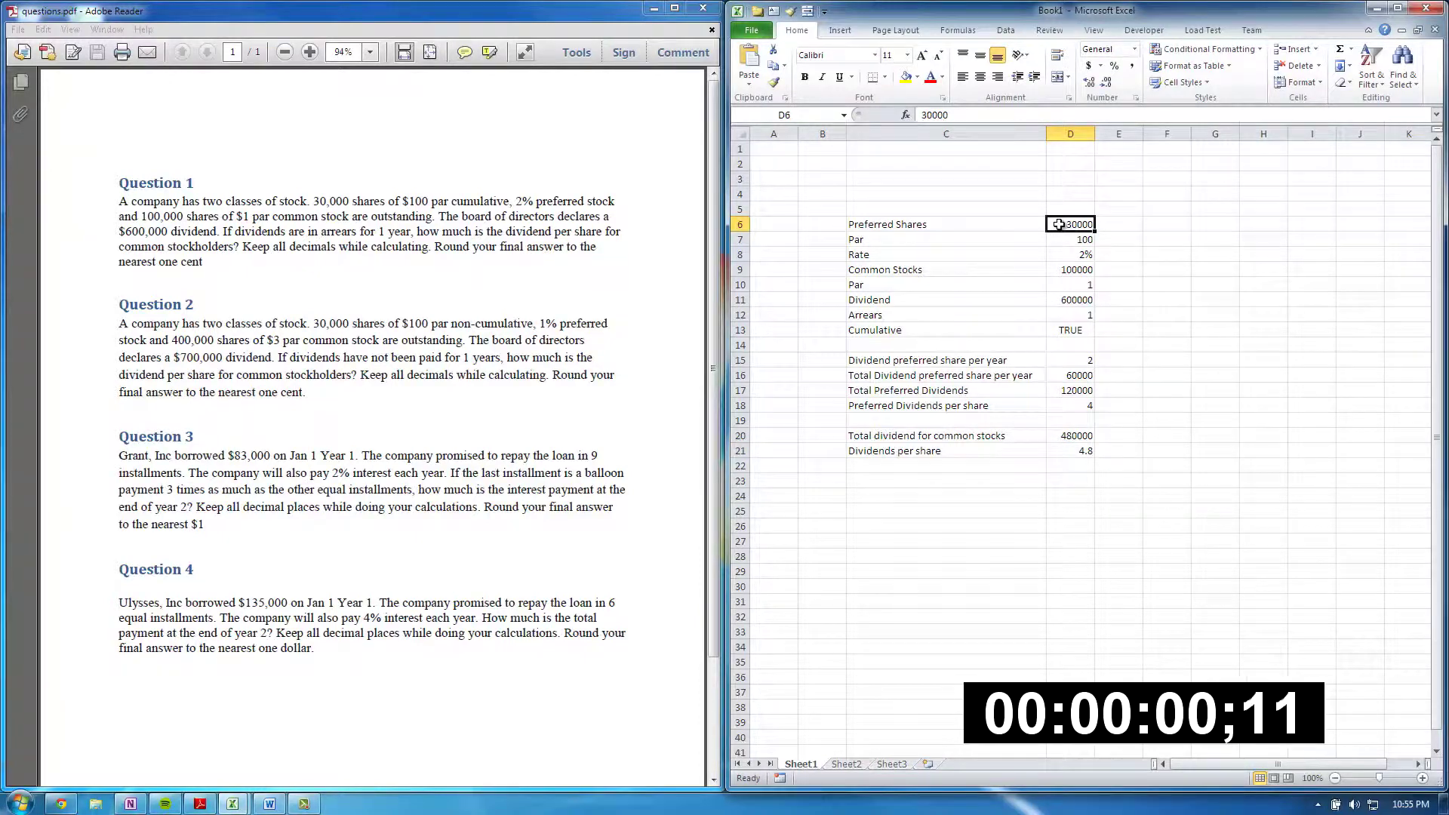
{"action": "key", "text": "Return"}
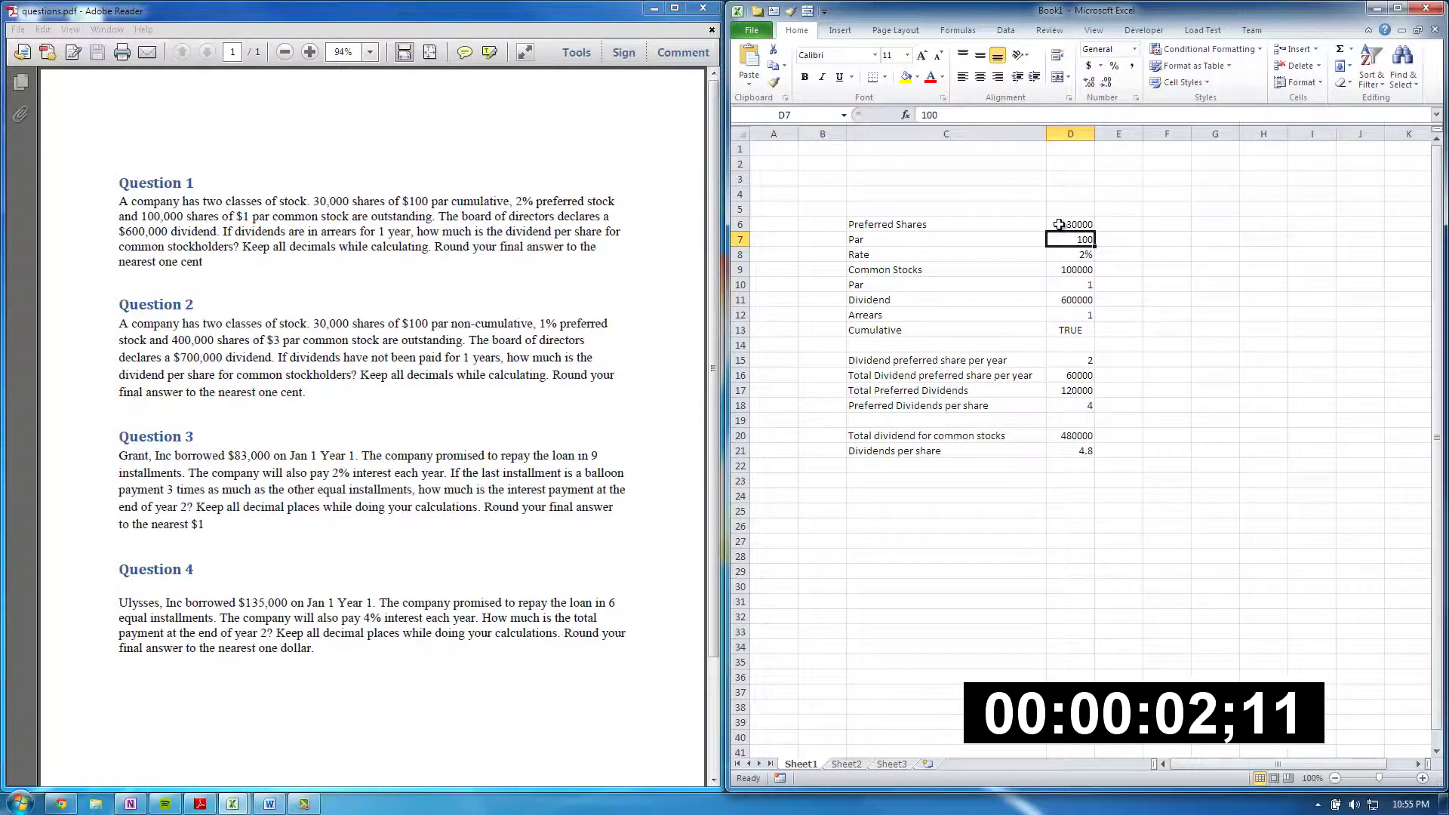
{"action": "key", "text": "Return"}
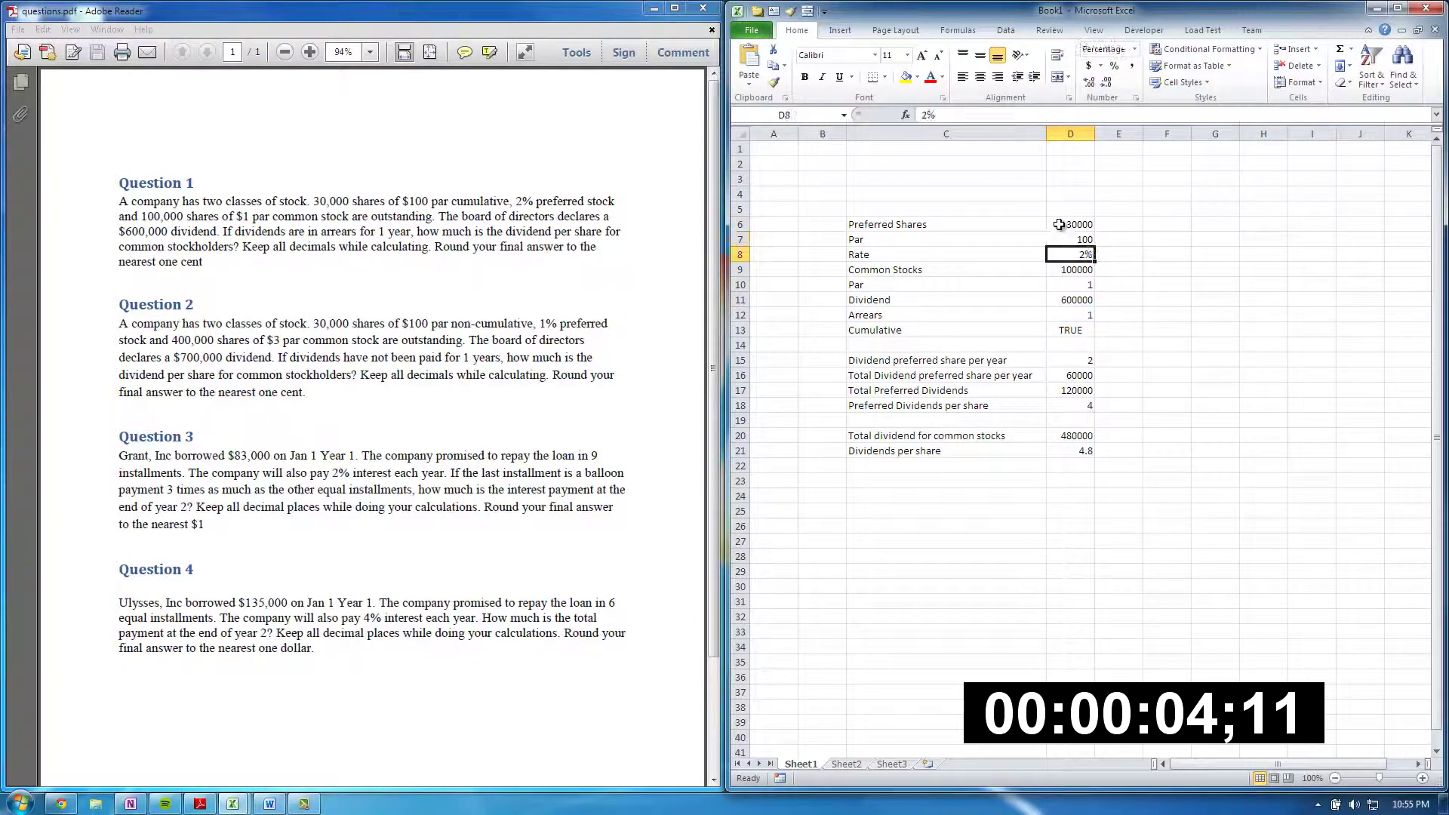
{"action": "type", "text": "1"}
{"action": "key", "text": "Return"}
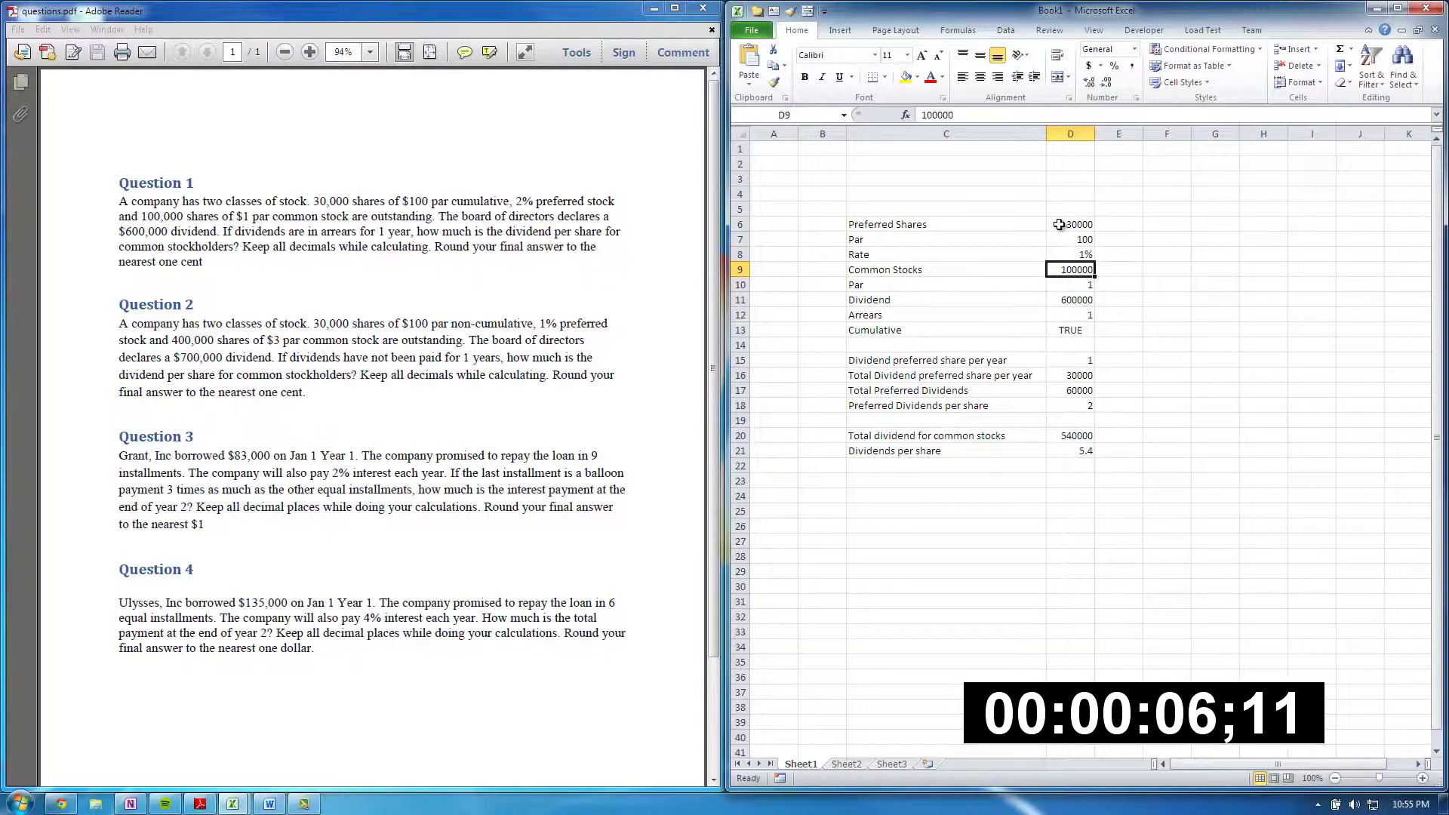
- Set the number of common stocks in D9 to 400000 and their par in D10 to 3
{"action": "type", "text": "40000"}
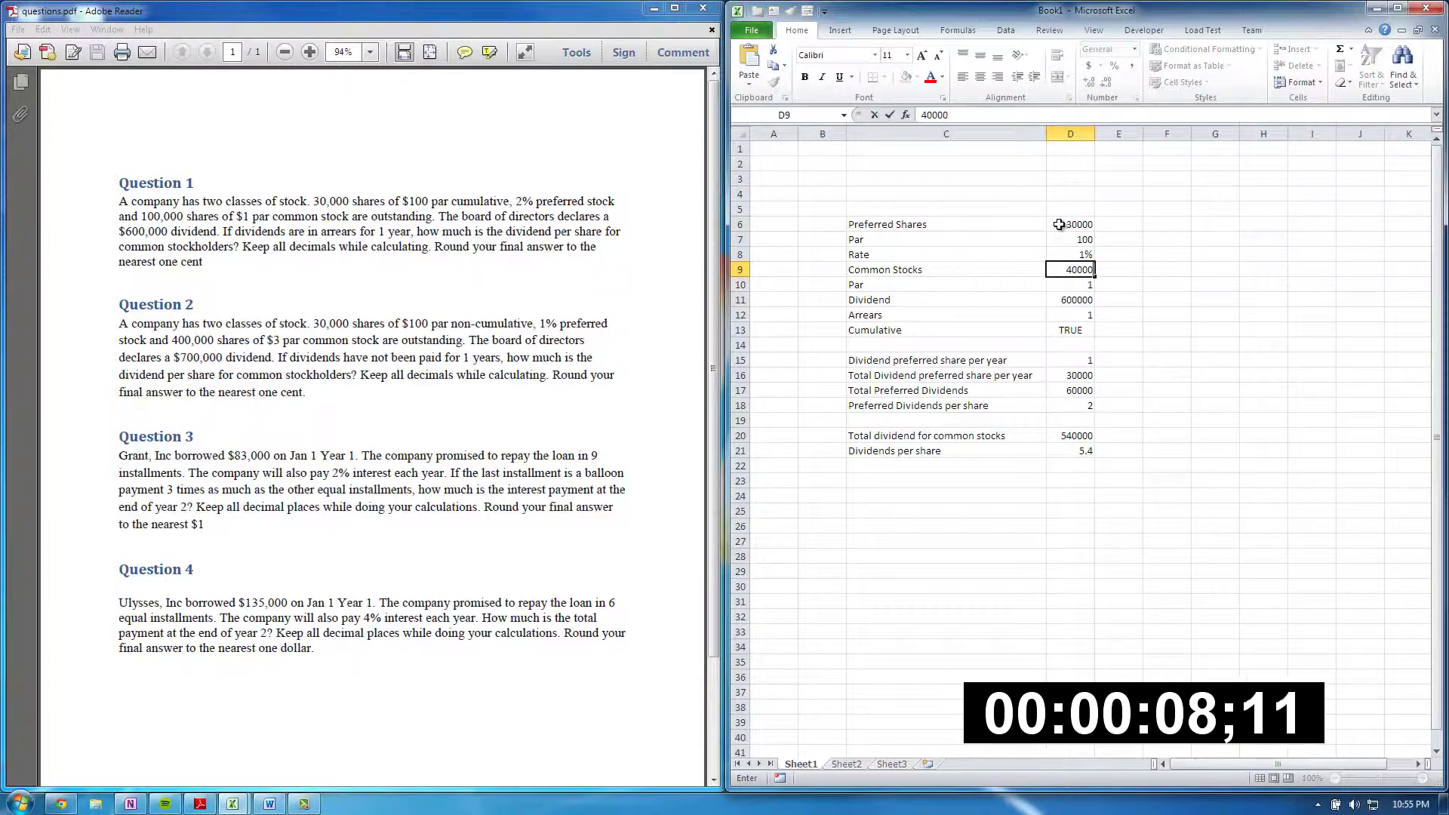
{"action": "type", "text": "0"}
{"action": "key", "text": "Return"}
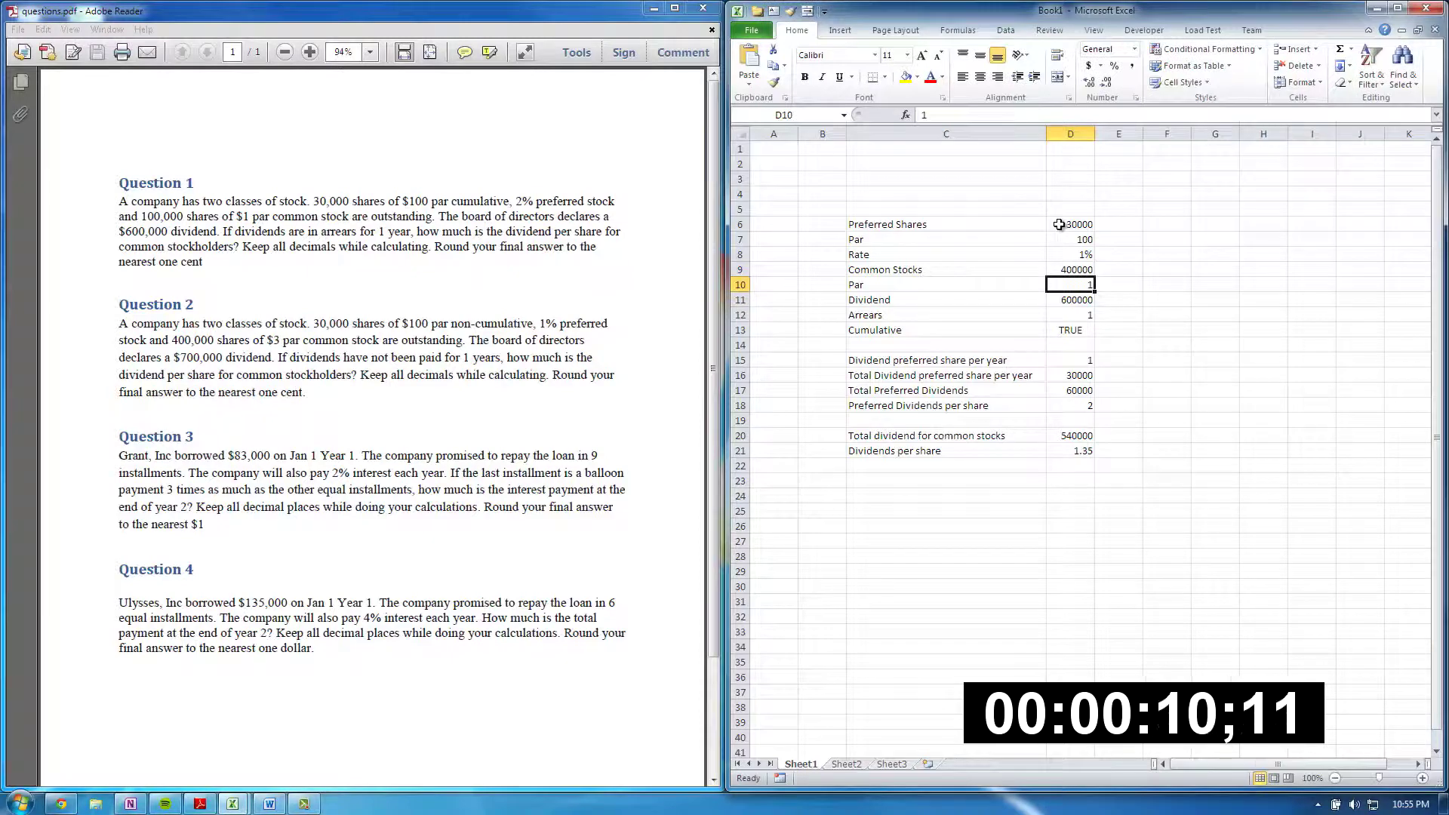
{"action": "type", "text": "3"}
{"action": "key", "text": "Return"}
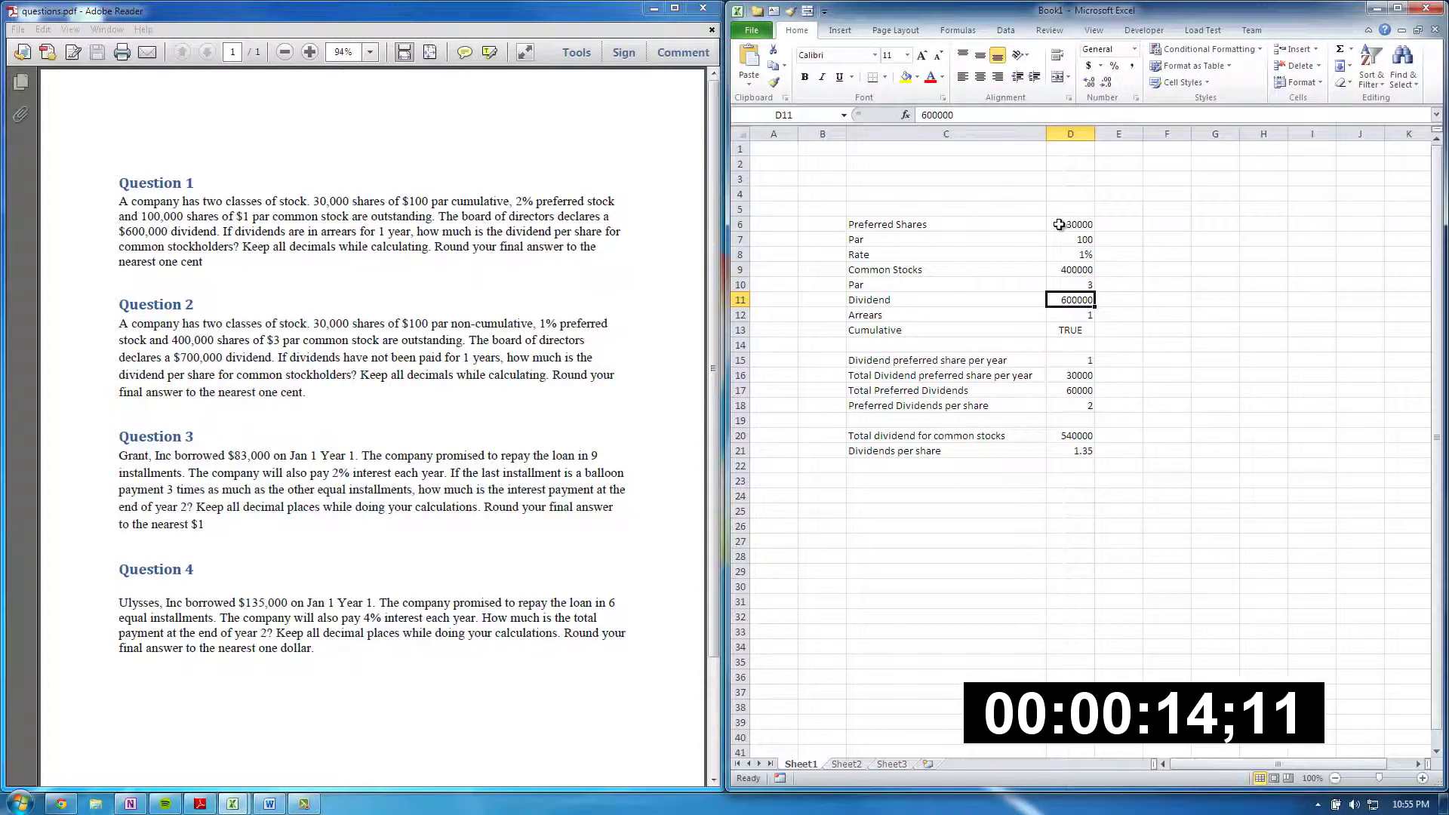
- Set the declared dividend in D11 to 700000 and the Cumulative value in D13 to FALSE
{"action": "type", "text": "700"}
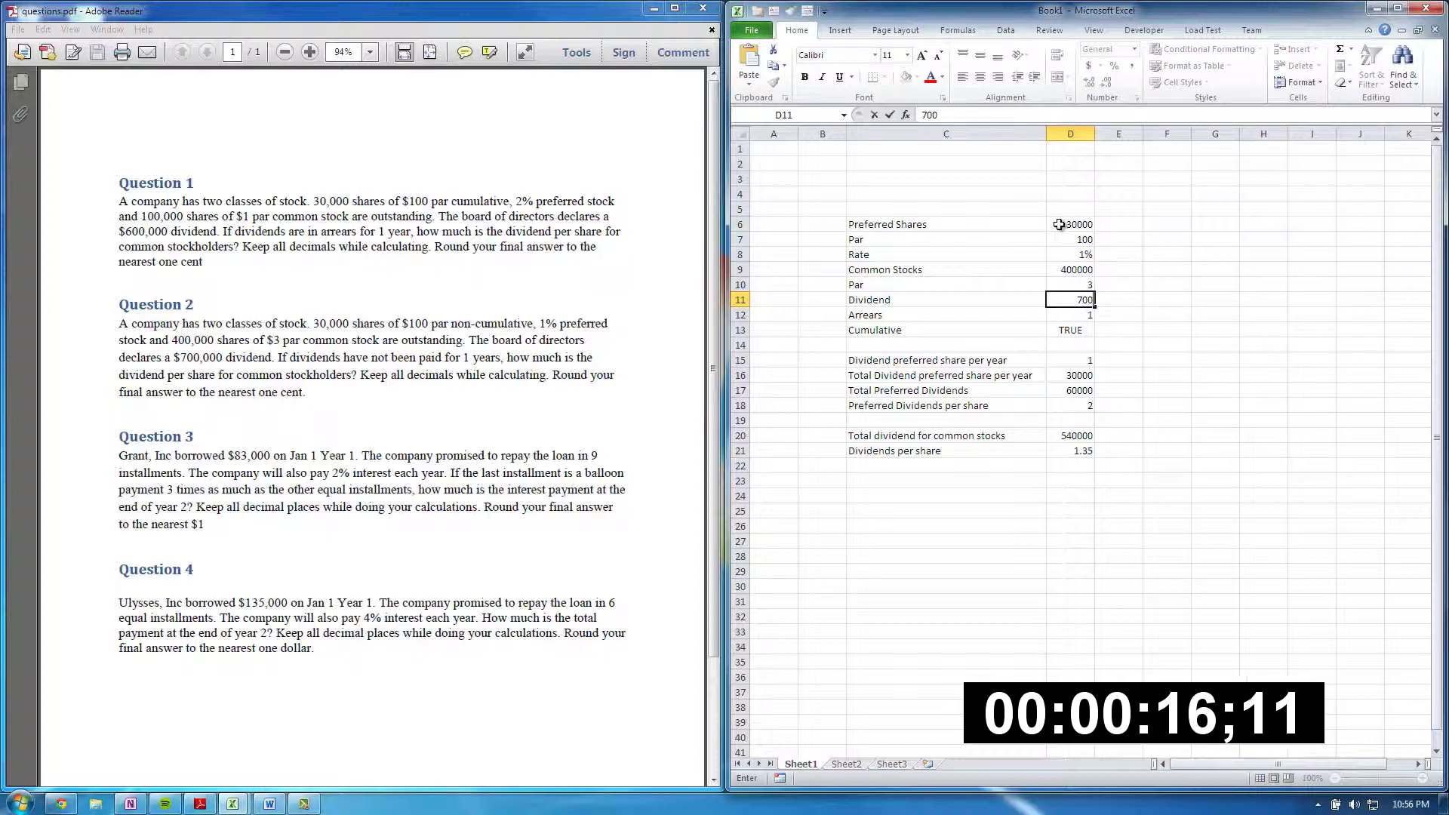
{"action": "type", "text": "0000"}
{"action": "key", "text": "Return"}
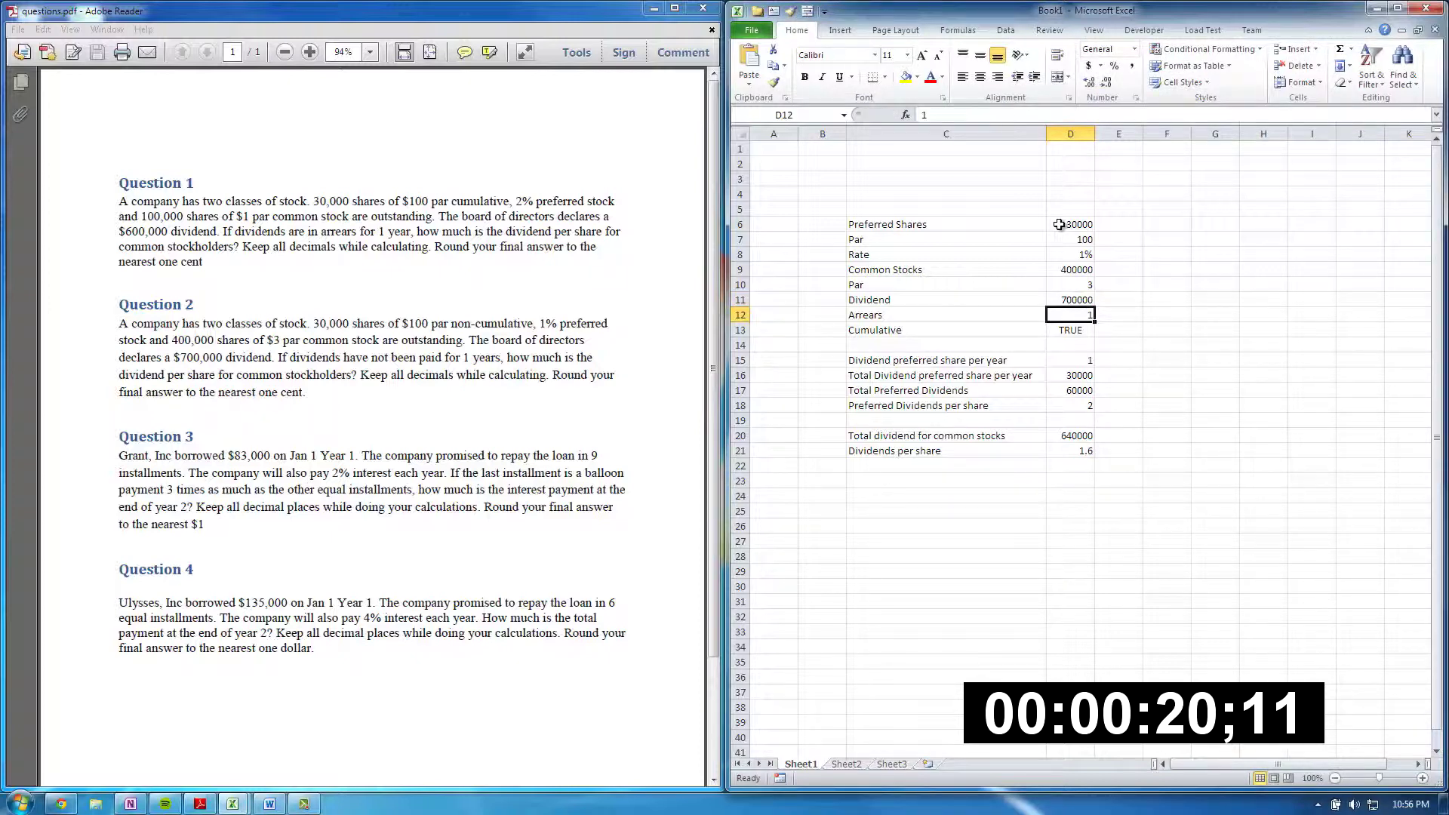
{"action": "key", "text": "Return"}
{"action": "type", "text": "FALSE"}
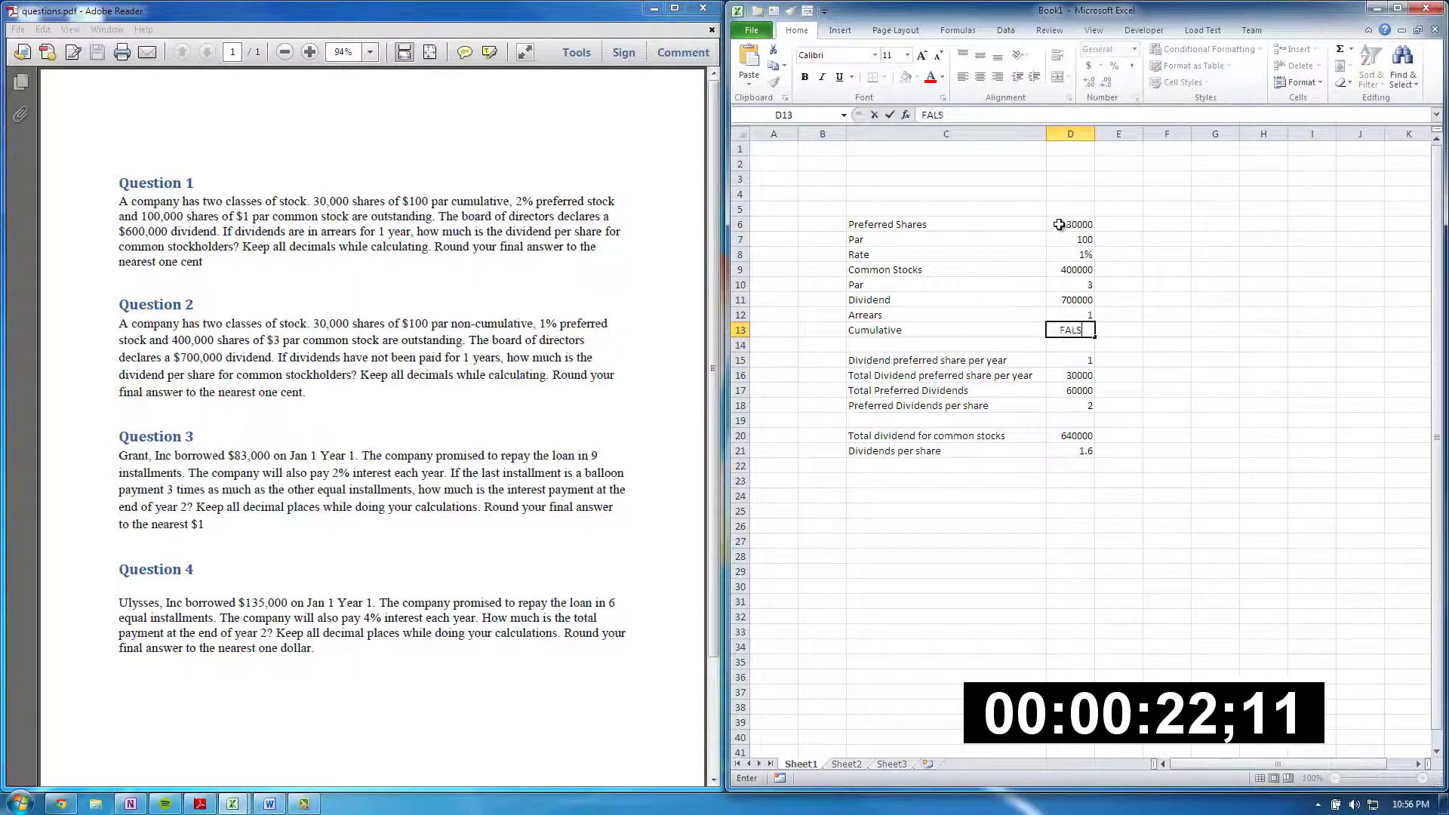
{"action": "key", "text": "Return"}
- Reduce the common dividends per share in D21 to two displayed decimal places
{"action": "key", "text": "Return"}
{"action": "key", "text": "Return"}
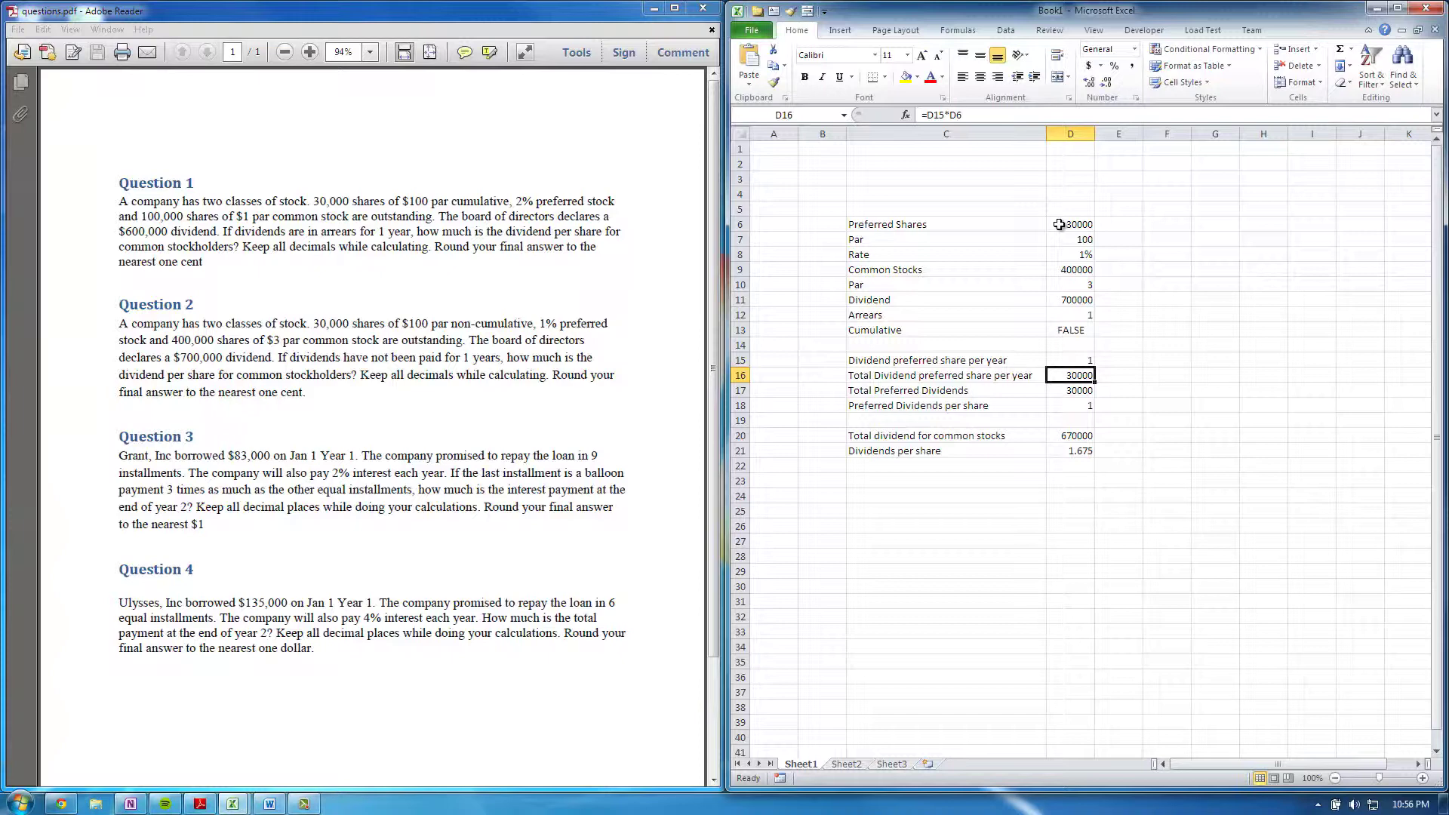
{"action": "key", "text": "Return"}
{"action": "key", "text": "Return"}
{"action": "key", "text": "Return"}
{"action": "key", "text": "Return"}
{"action": "key", "text": "Return"}
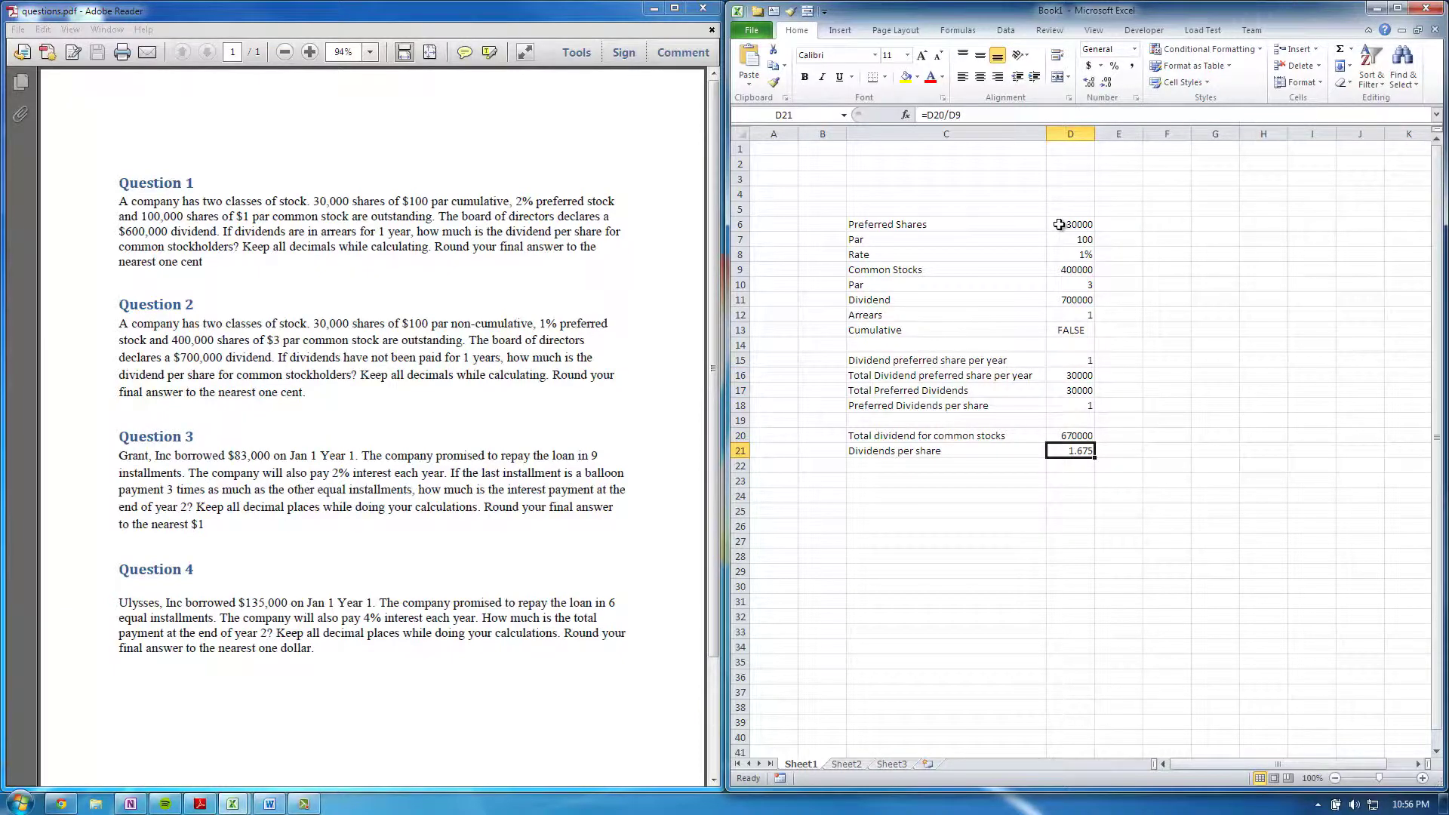
{"action": "left_click", "coordinate": [1107, 87]}
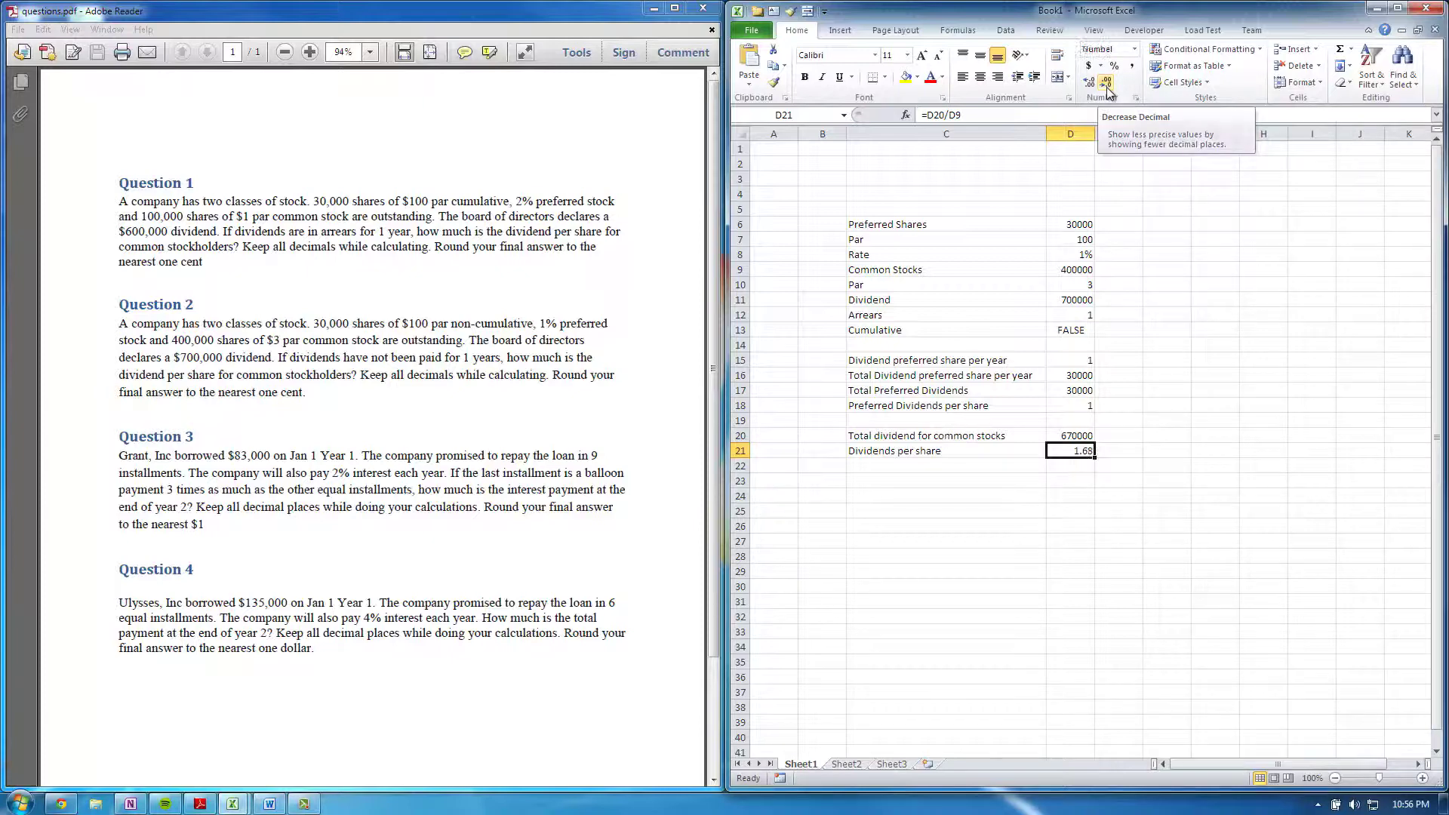